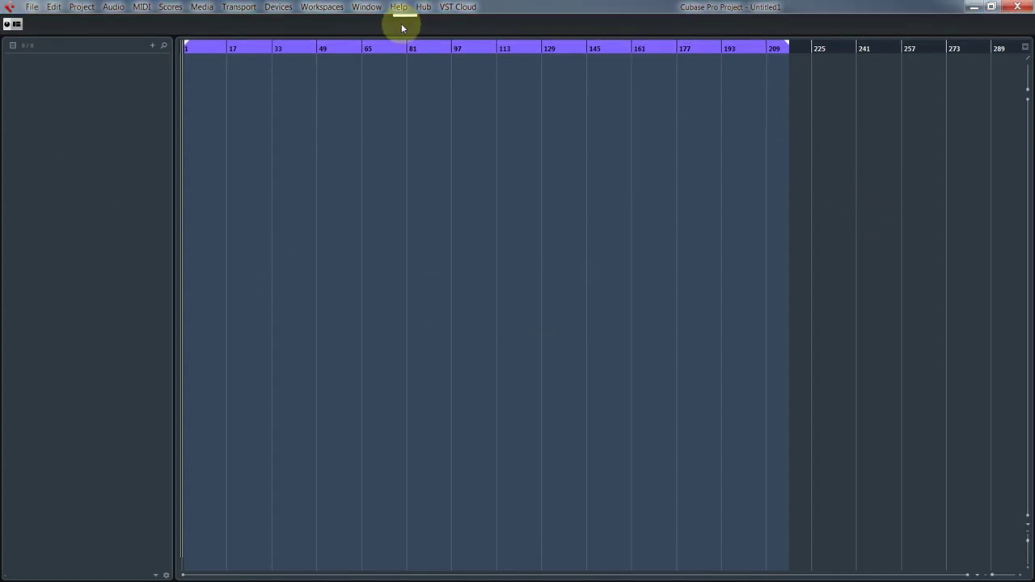
Step: Show the Time Display in the toolbar and move the playhead to bar 37 (37.1.1.0)
right_click(365, 25)
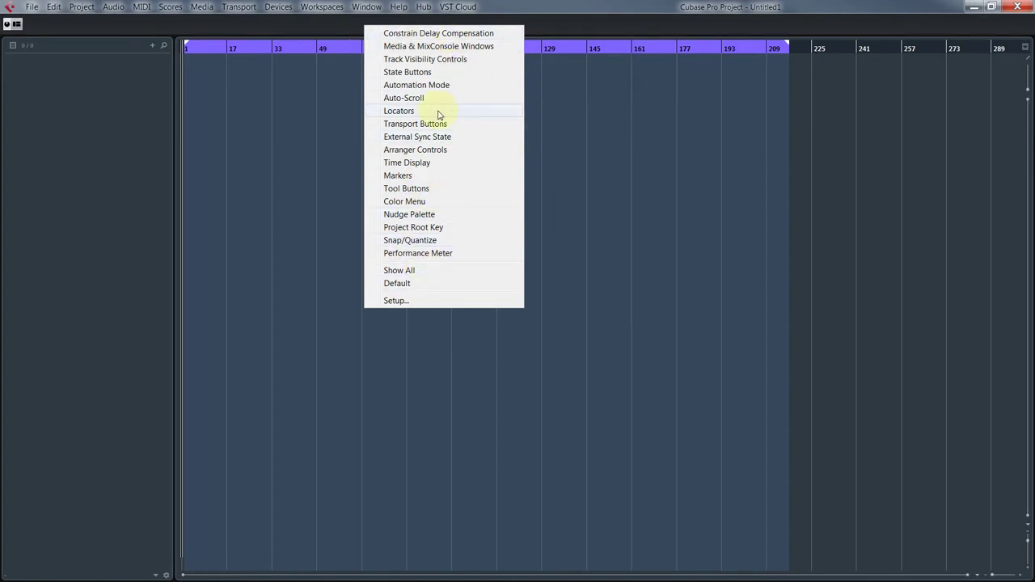
left_click(414, 164)
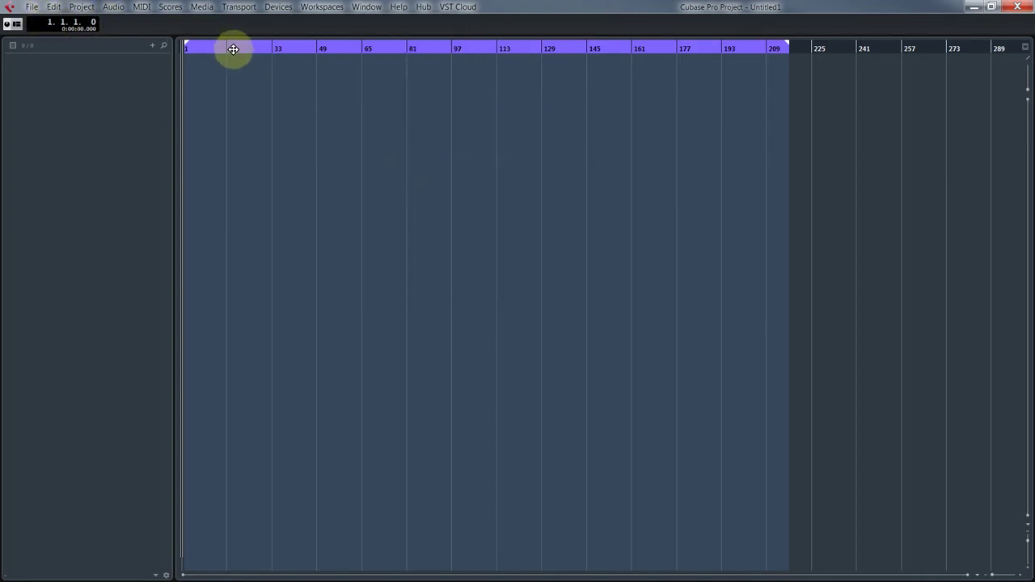
left_click_drag(233, 50, 283, 48)
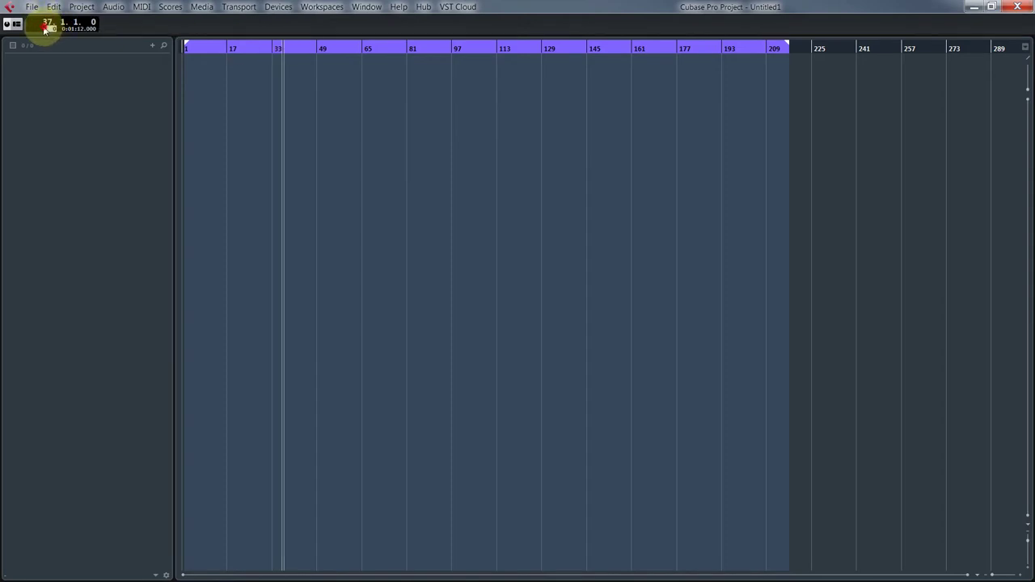
double_click(45, 24)
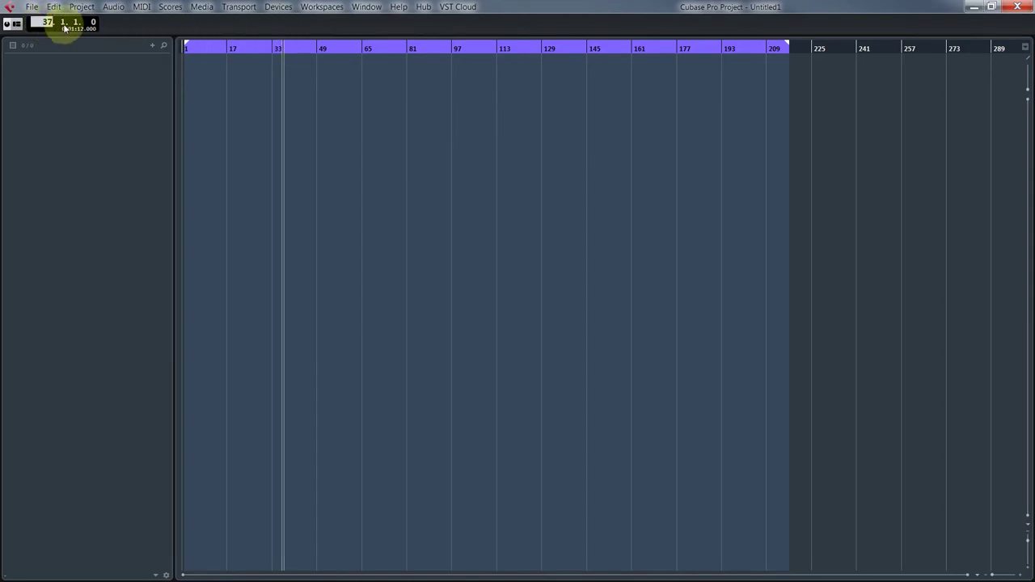
left_click(70, 31)
double_click(48, 24)
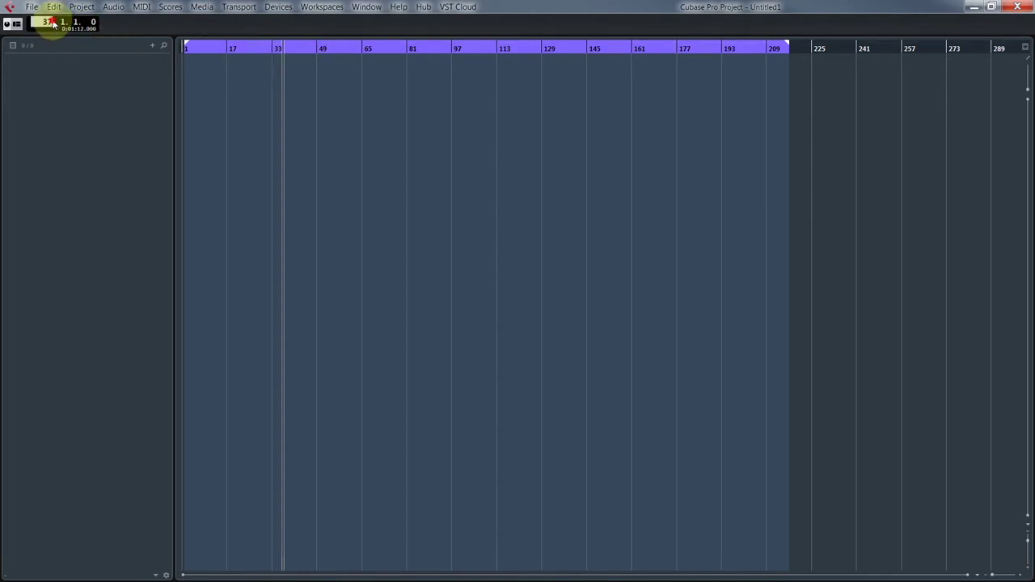
Step: Add Snap/Quantize controls to the toolbar, keeping the Bar grid and 1/8 quantize
right_click(253, 30)
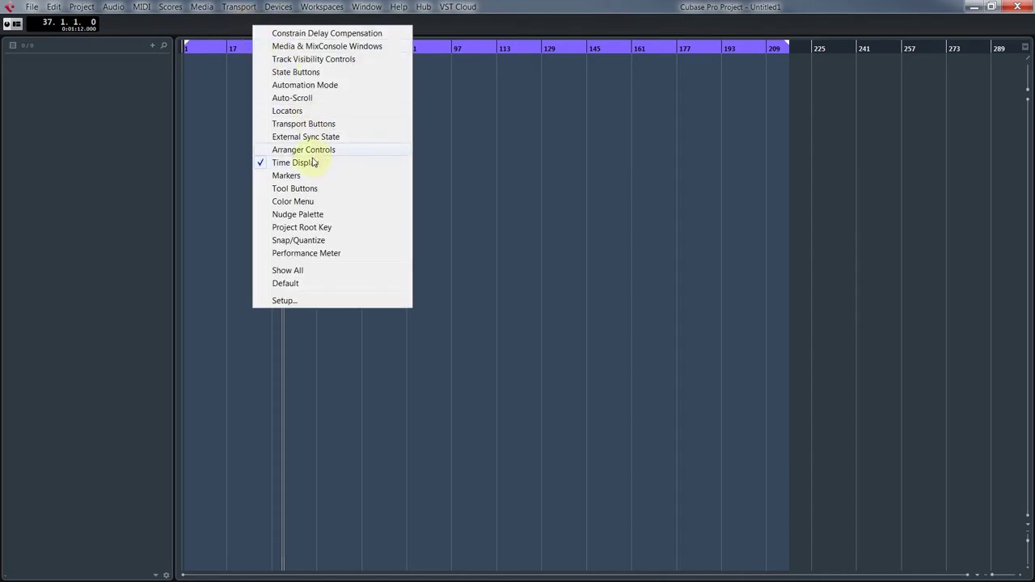
left_click(312, 242)
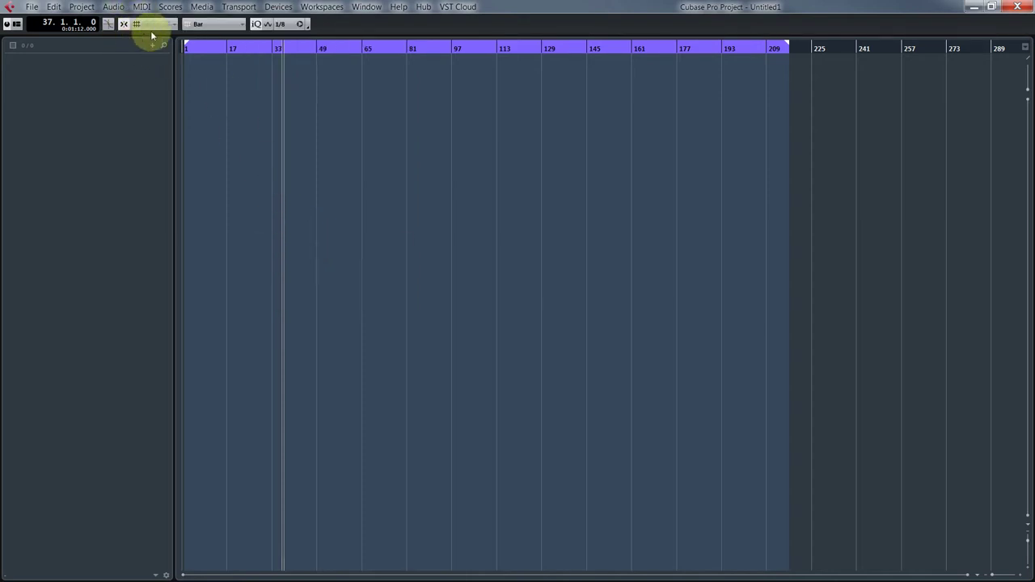
left_click(284, 25)
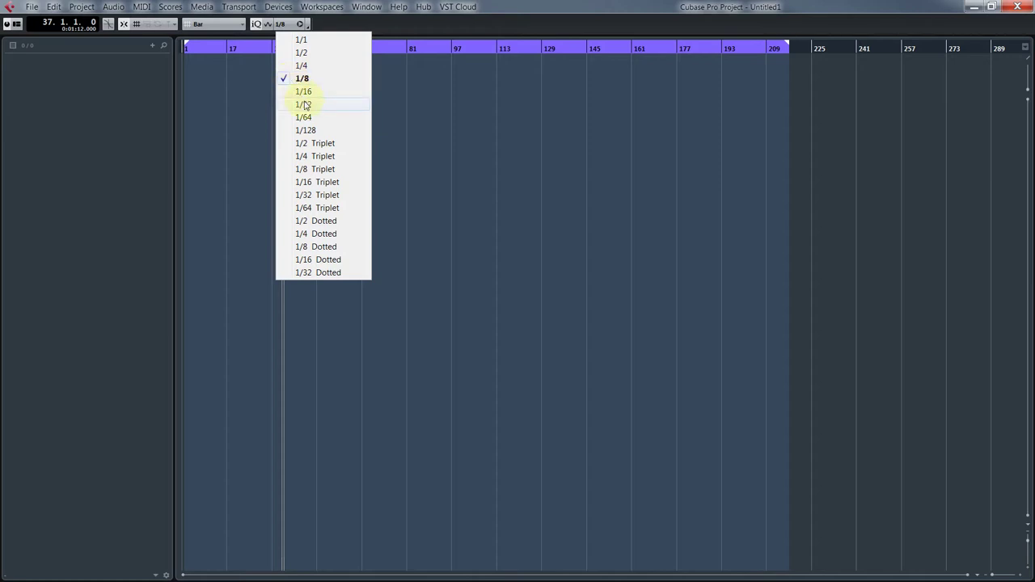
left_click(323, 23)
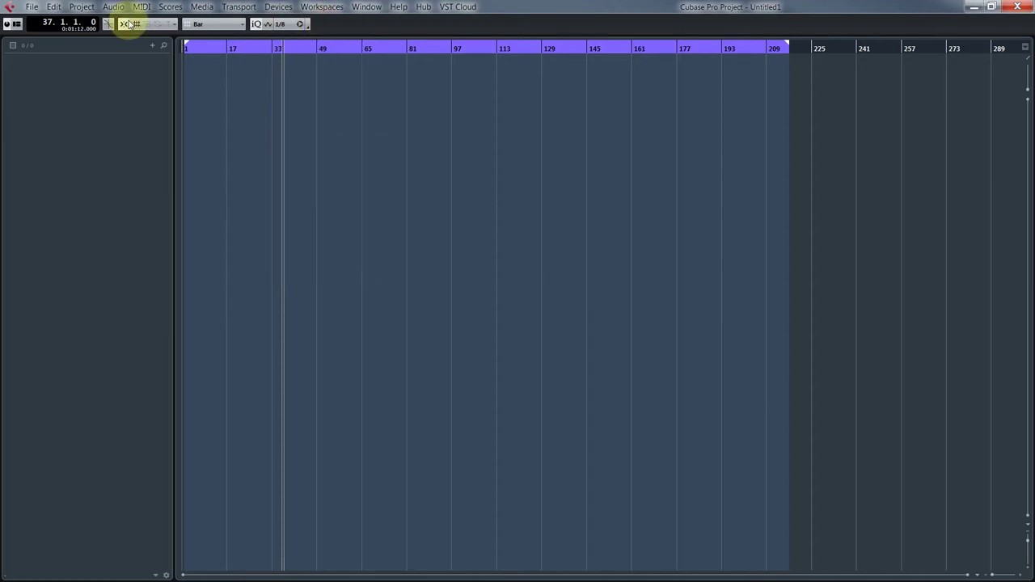
Step: Add the Markers and Transport Buttons to the toolbar
right_click(331, 23)
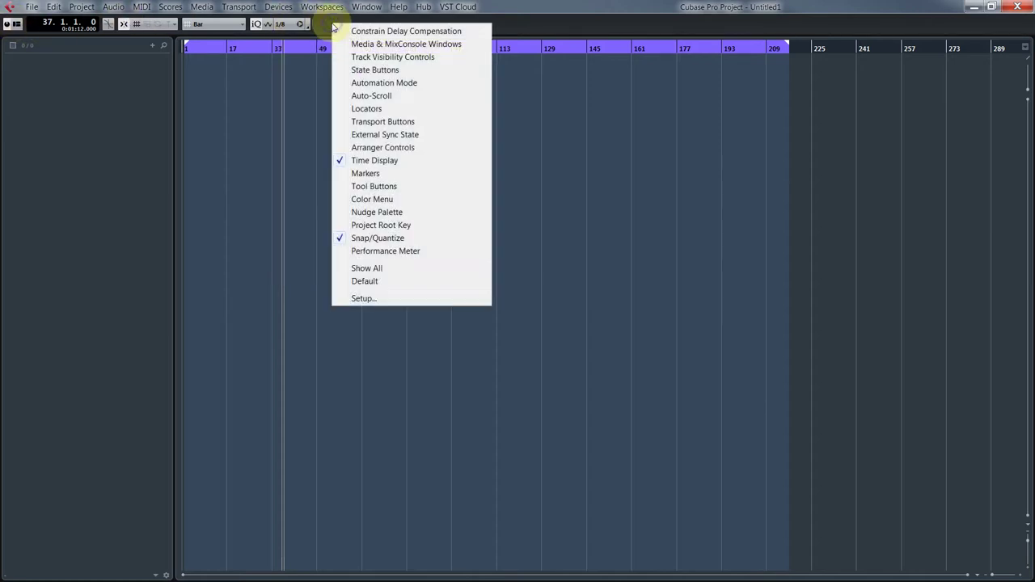
left_click(366, 176)
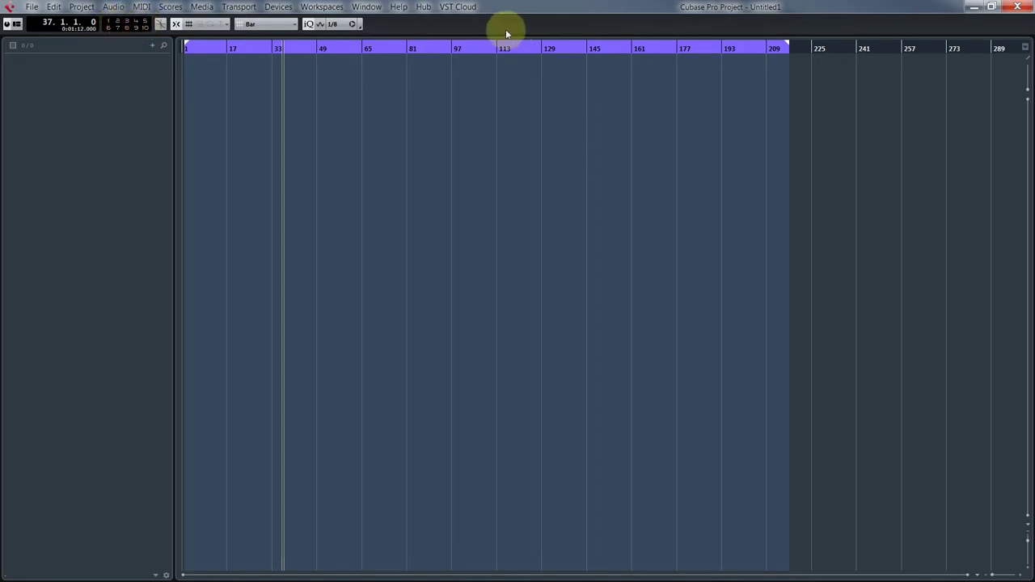
right_click(433, 27)
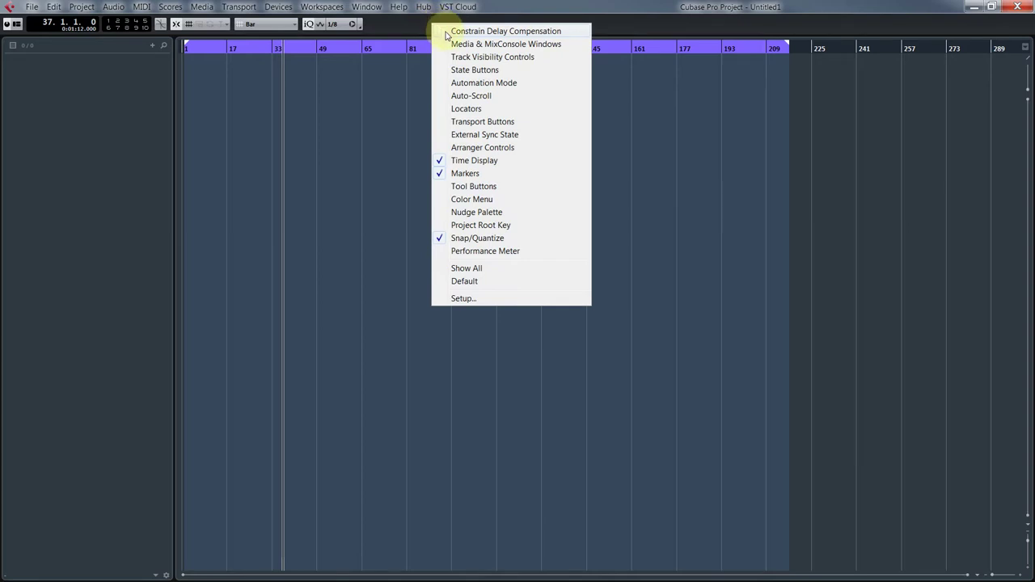
left_click(454, 121)
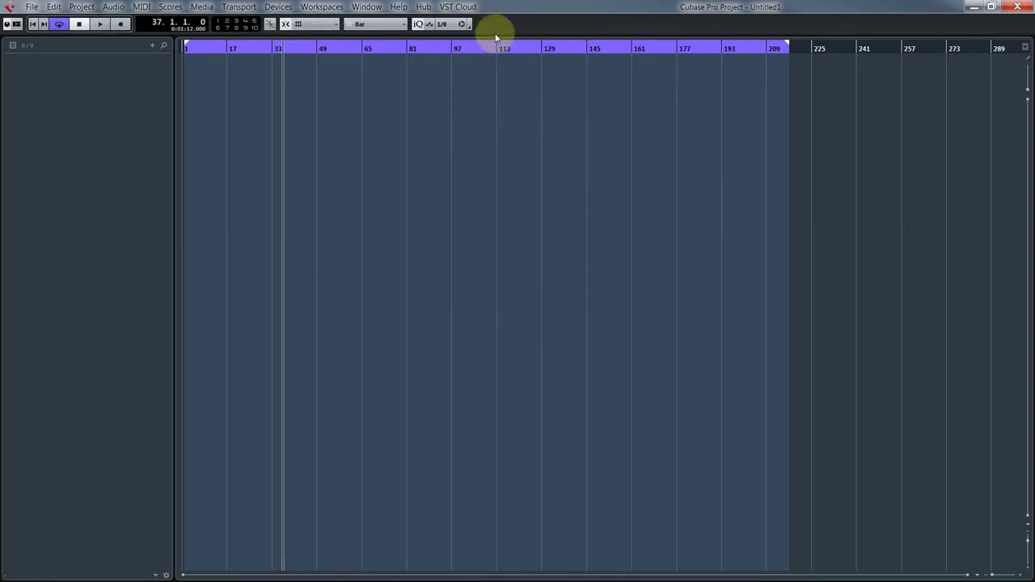
Step: Test Go to Start, Play from around bar 65, Record and Stop, ending at 70.2.3.56
left_click(33, 24)
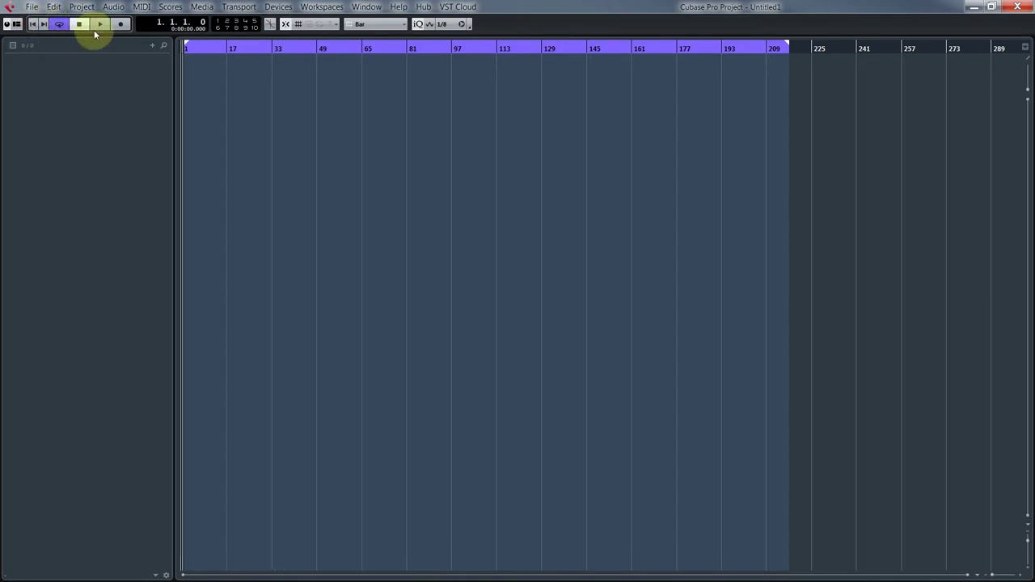
left_click(221, 47)
left_click(394, 47)
left_click(368, 48)
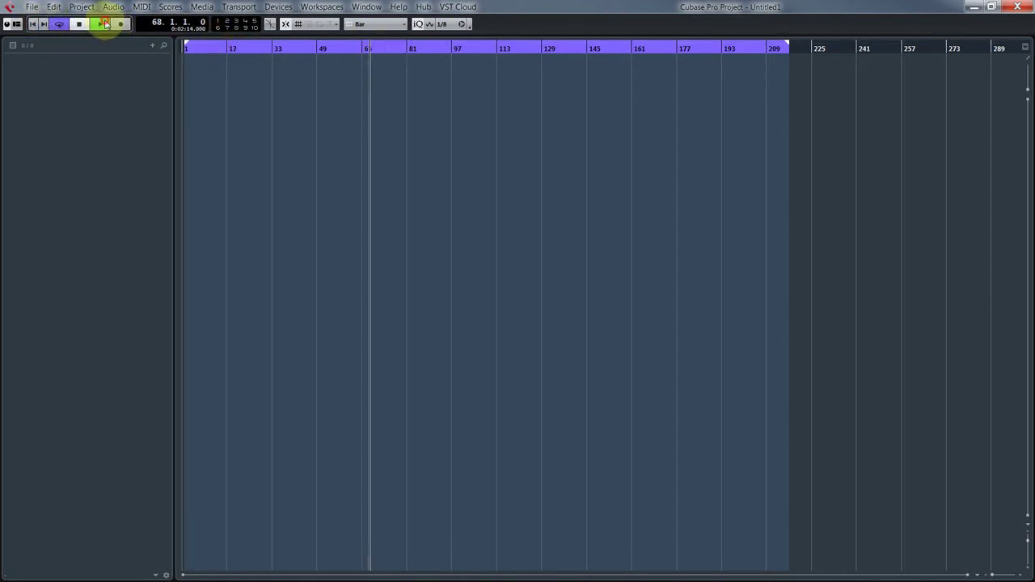
left_click(100, 24)
left_click(121, 25)
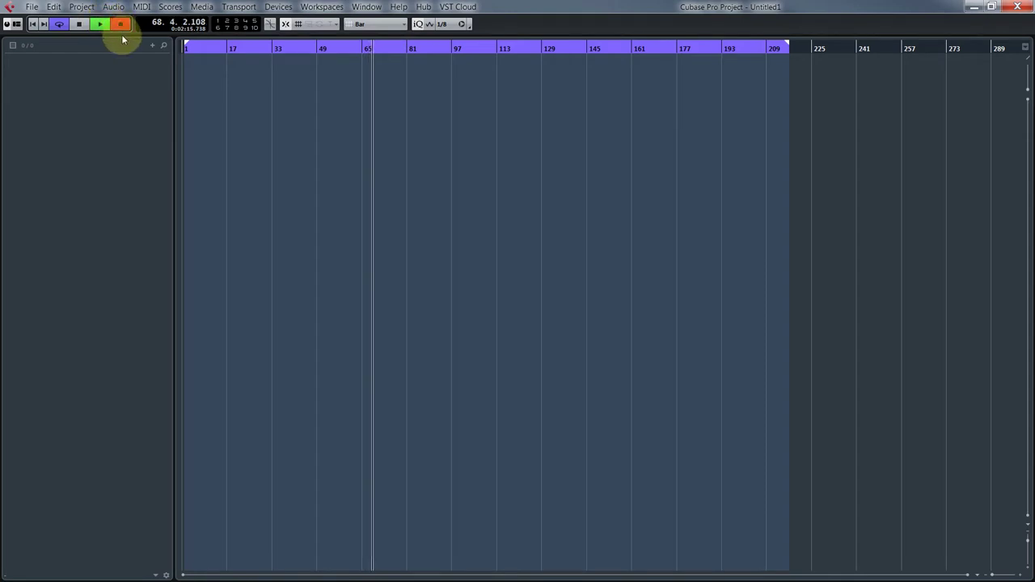
left_click(121, 24)
left_click(79, 24)
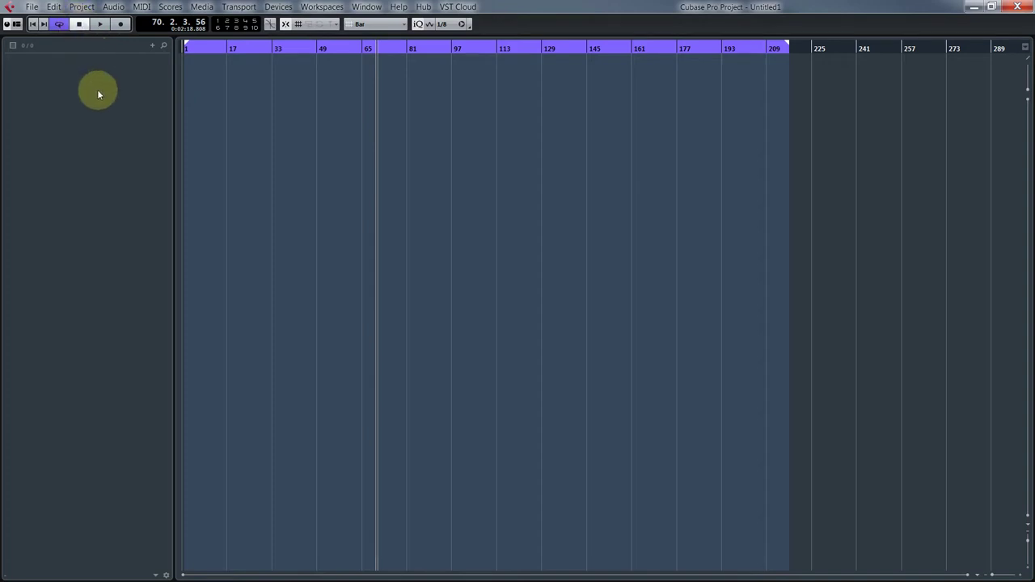
Step: Add the editing Tool Buttons to the toolbar, then try a tool and the colour menu
right_click(500, 25)
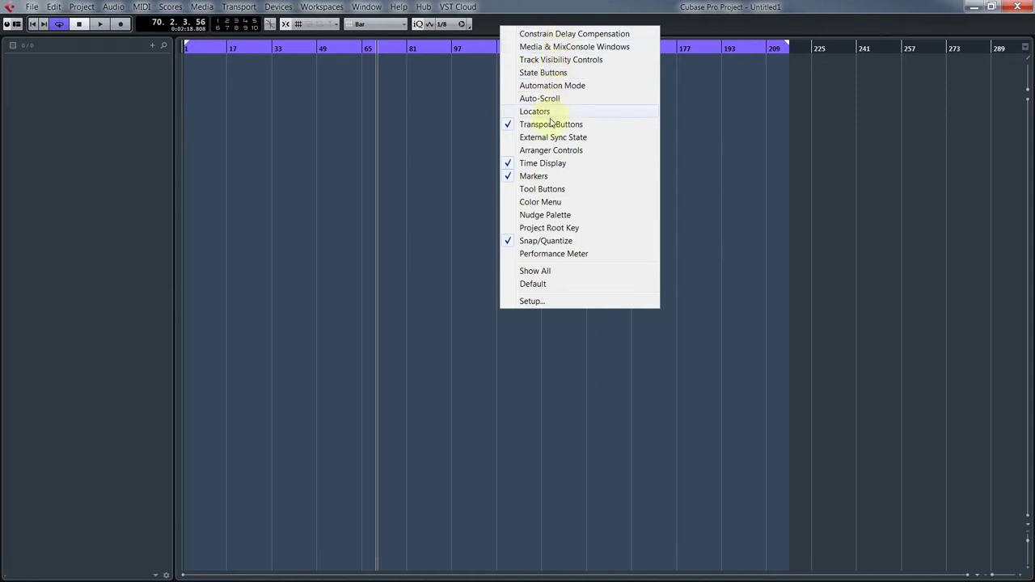
left_click(549, 188)
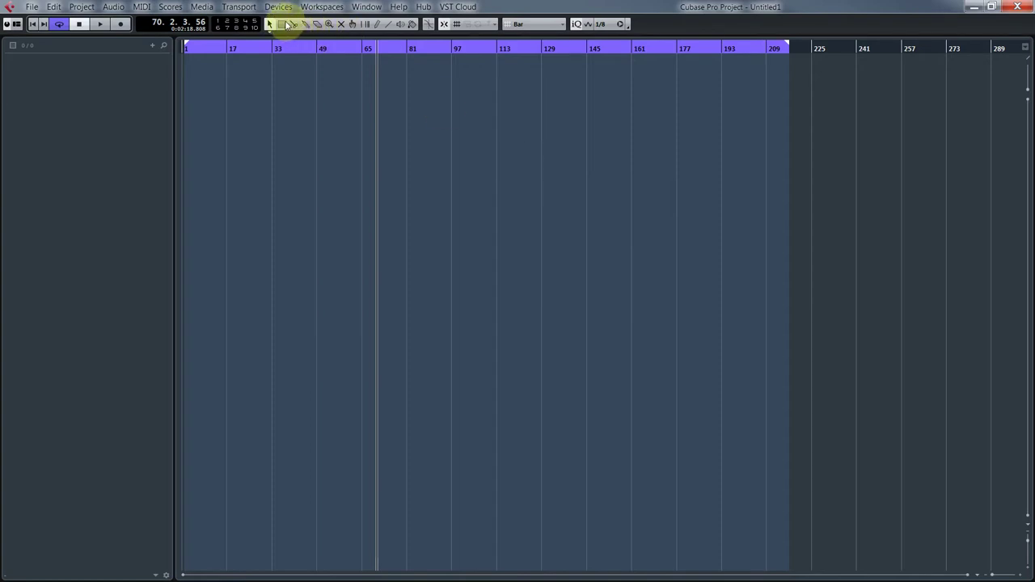
left_click(412, 23)
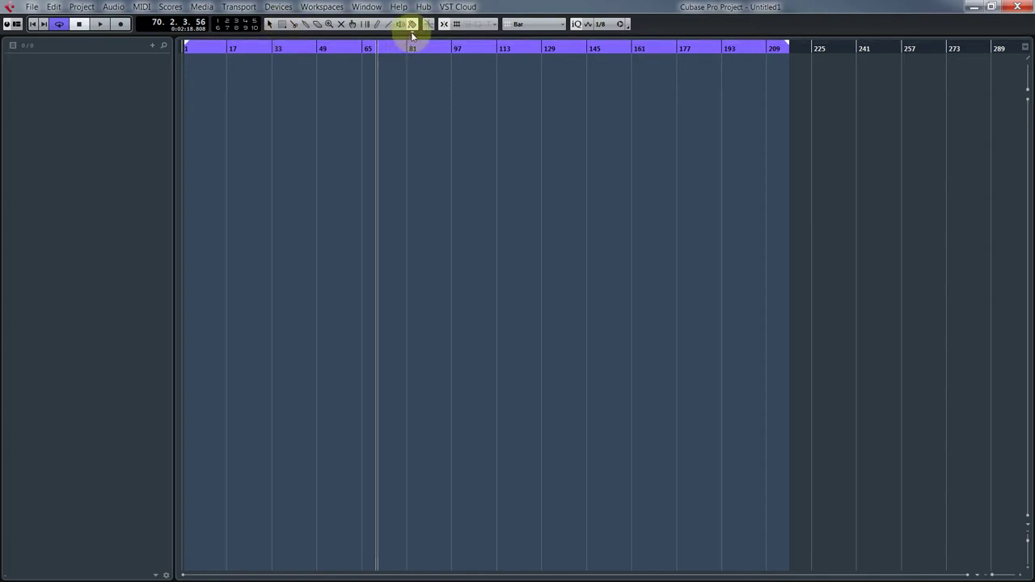
left_click(412, 32)
left_click(407, 27)
Step: Add a LoopMash instrument track and close its plugin window
right_click(72, 96)
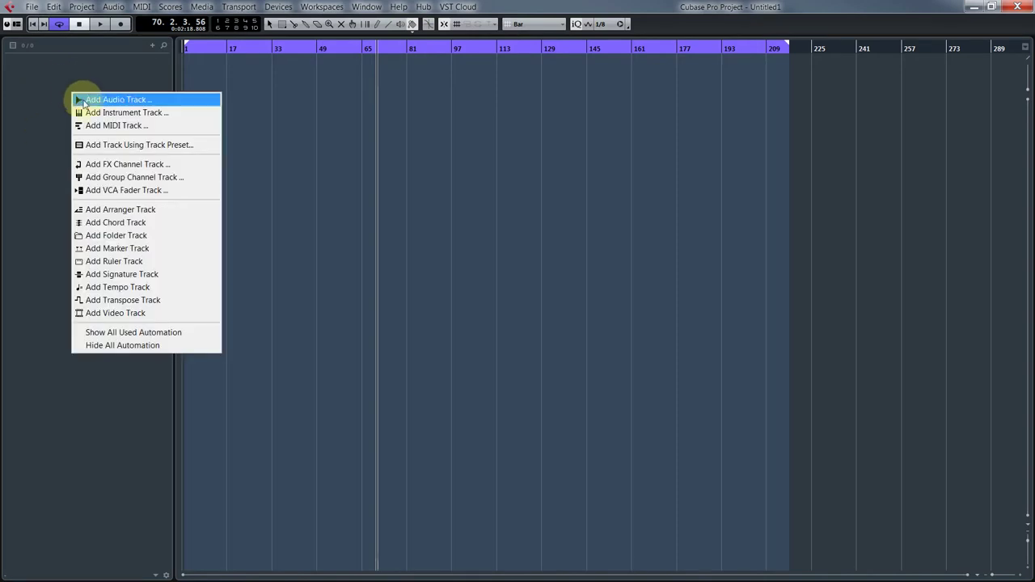
left_click(97, 115)
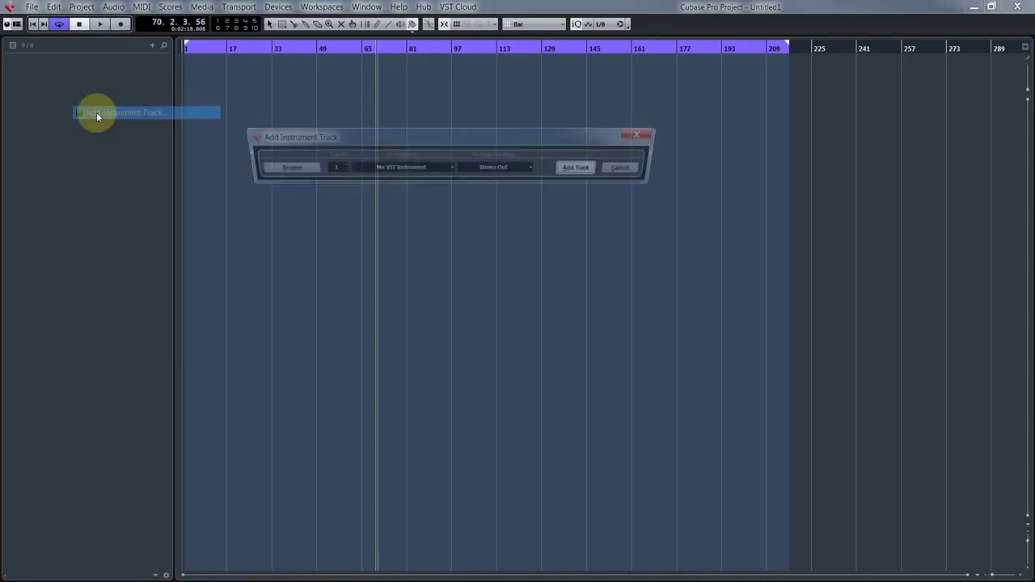
left_click(422, 168)
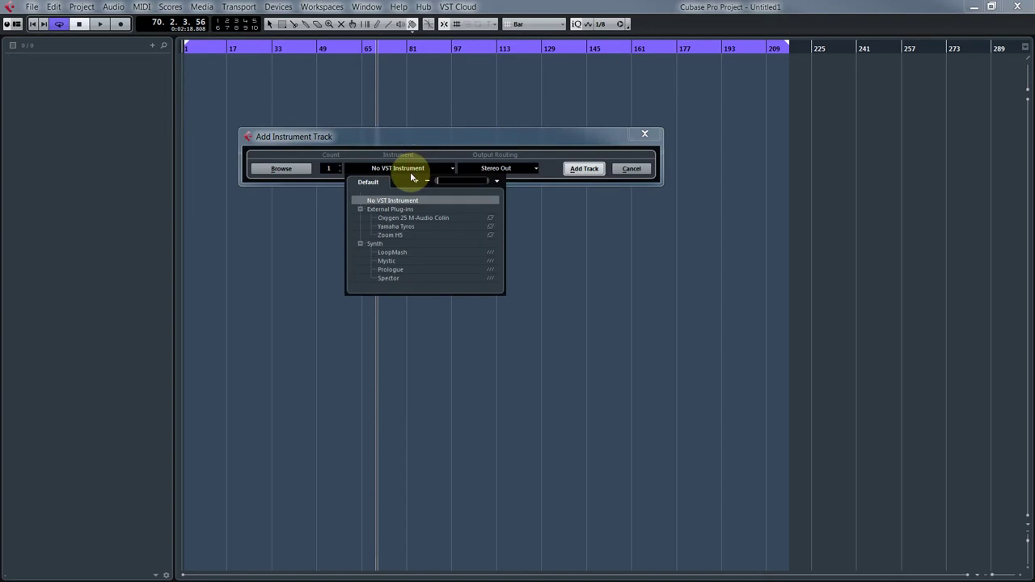
left_click(389, 255)
left_click(579, 168)
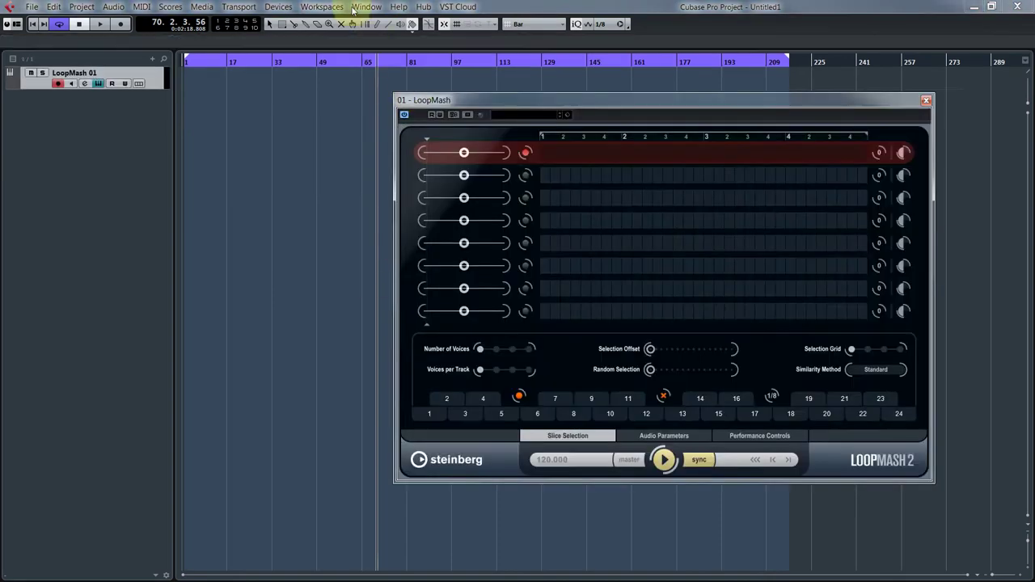
left_click(926, 100)
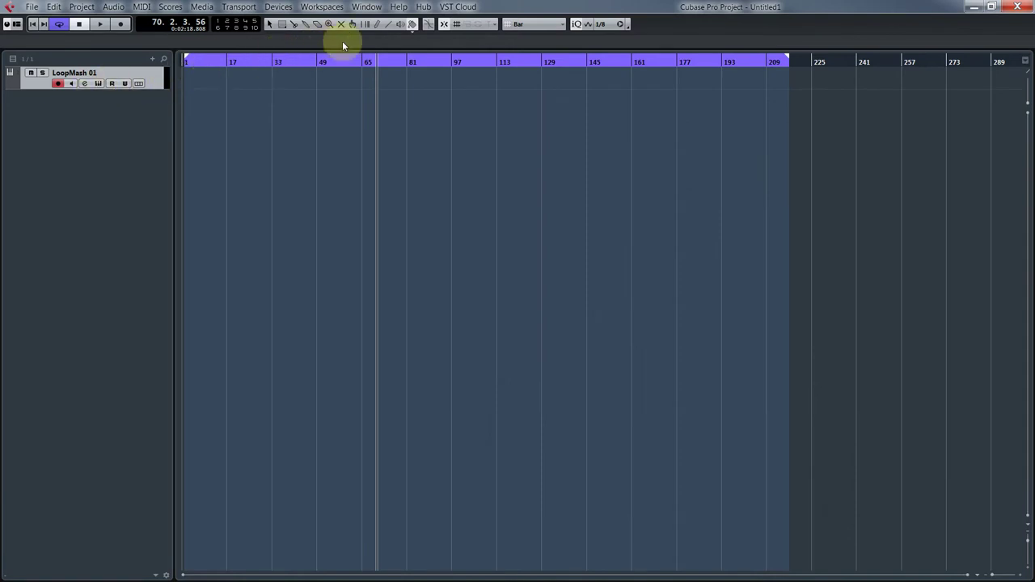
Step: Colour the LoopMash 01 track red and set the audition tool to Play
left_click(412, 25)
left_click(429, 63)
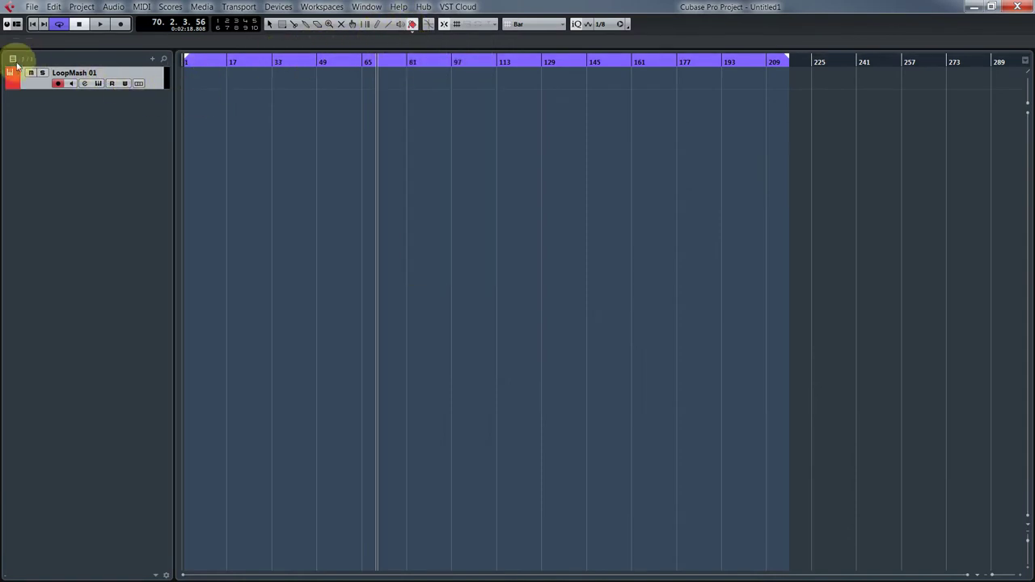
left_click(401, 25)
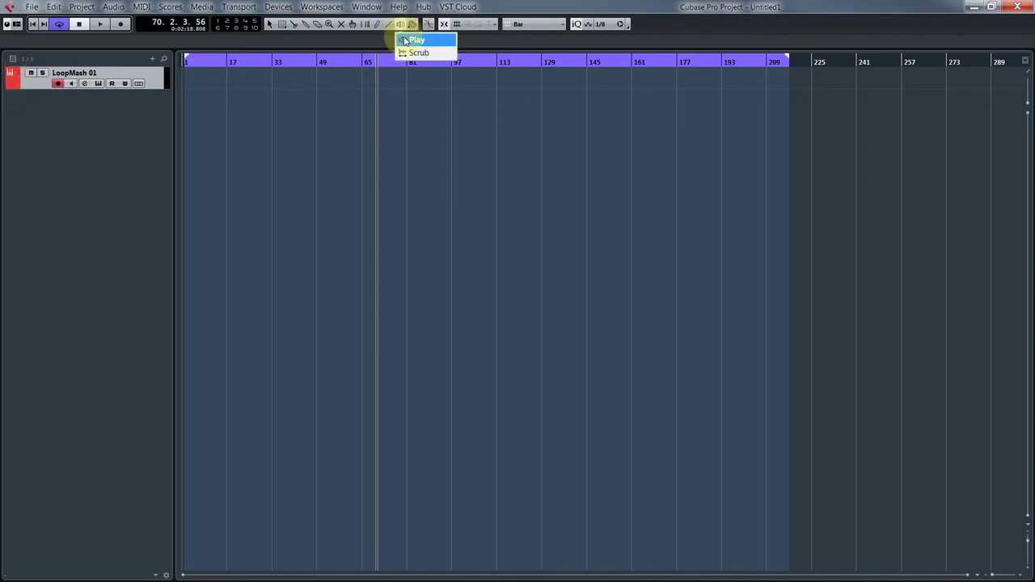
left_click(410, 41)
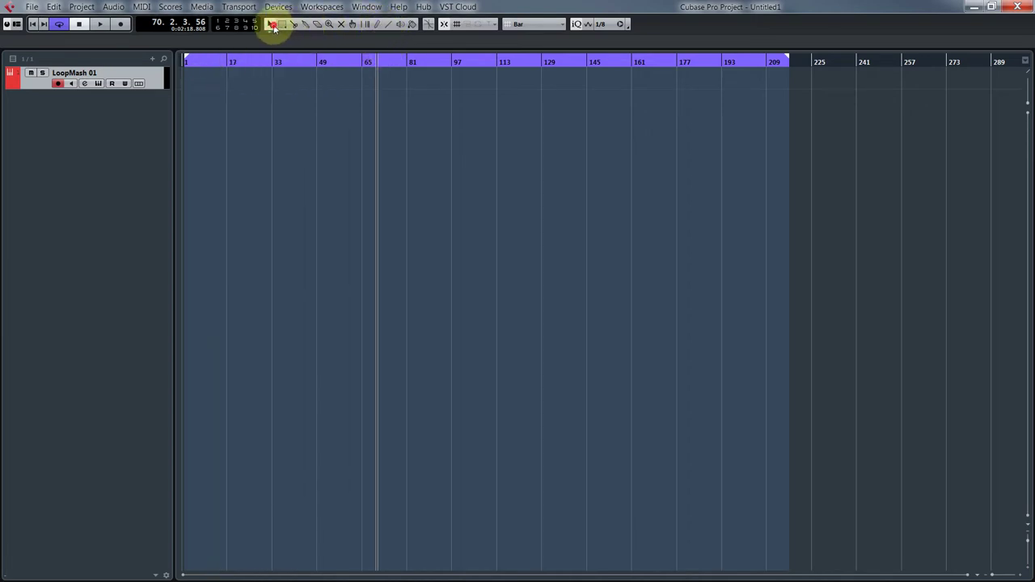
Step: Draw a LoopMash 01 MIDI part starting at bar 33 and select it
left_click(377, 23)
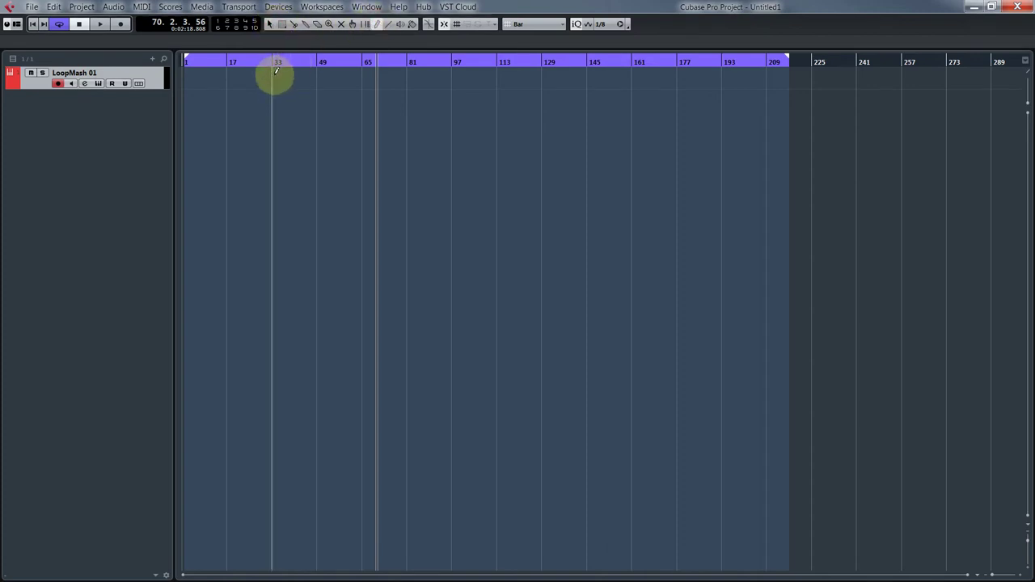
left_click_drag(273, 76, 319, 76)
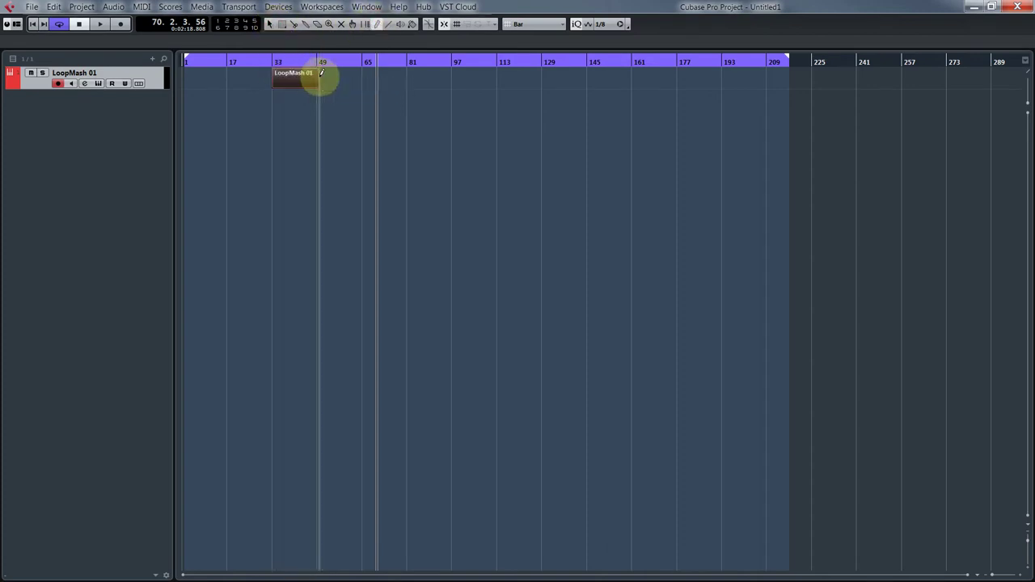
left_click(271, 25)
left_click(289, 82)
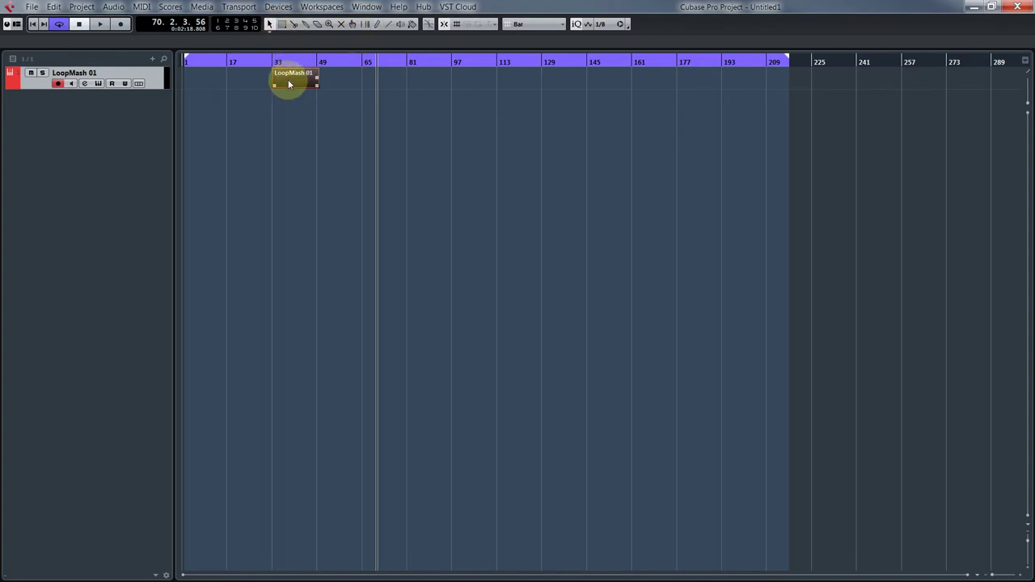
left_click(296, 86)
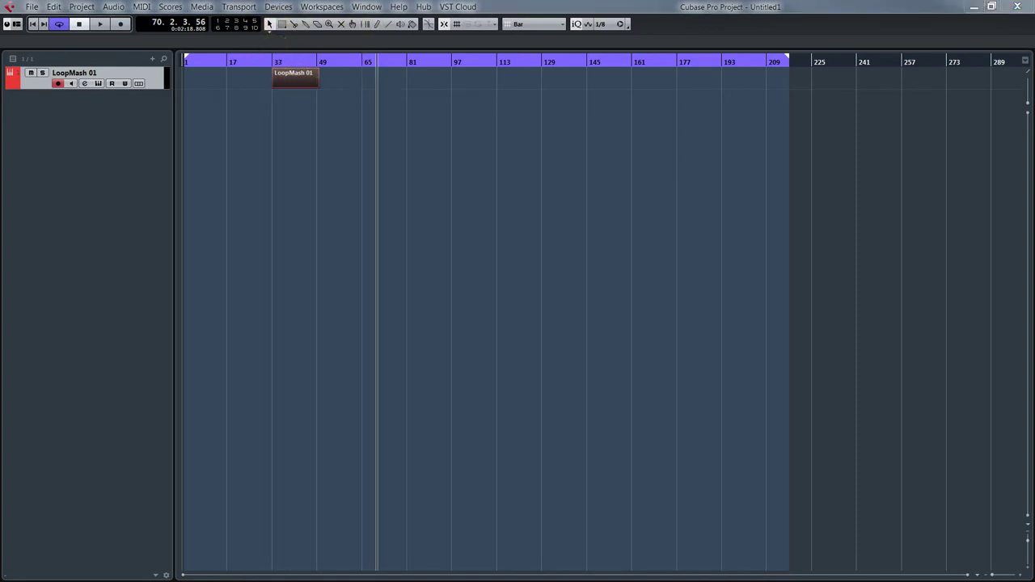
Step: Add Independent Track Loop controls to the Key Editor toolbar, then close the editor
double_click(296, 81)
left_click_drag(242, 81, 393, 67)
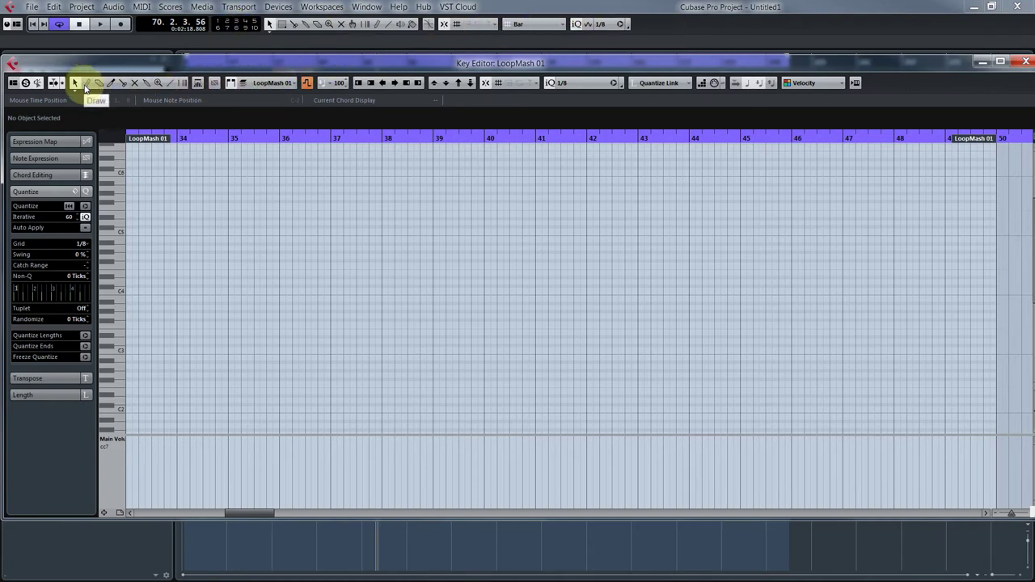
right_click(890, 84)
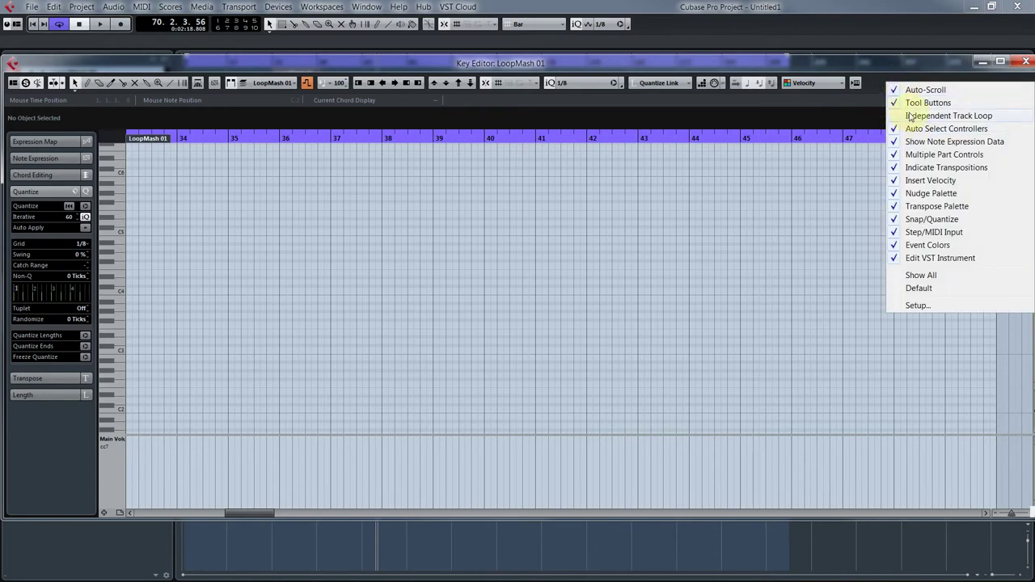
left_click(911, 117)
left_click_drag(892, 60, 895, 46)
right_click(935, 71)
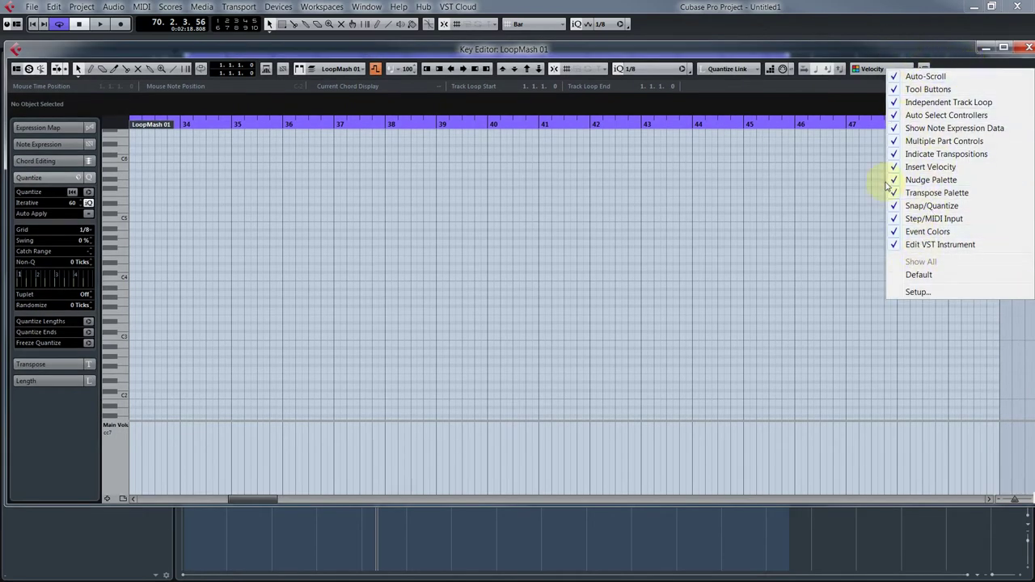
left_click(404, 51)
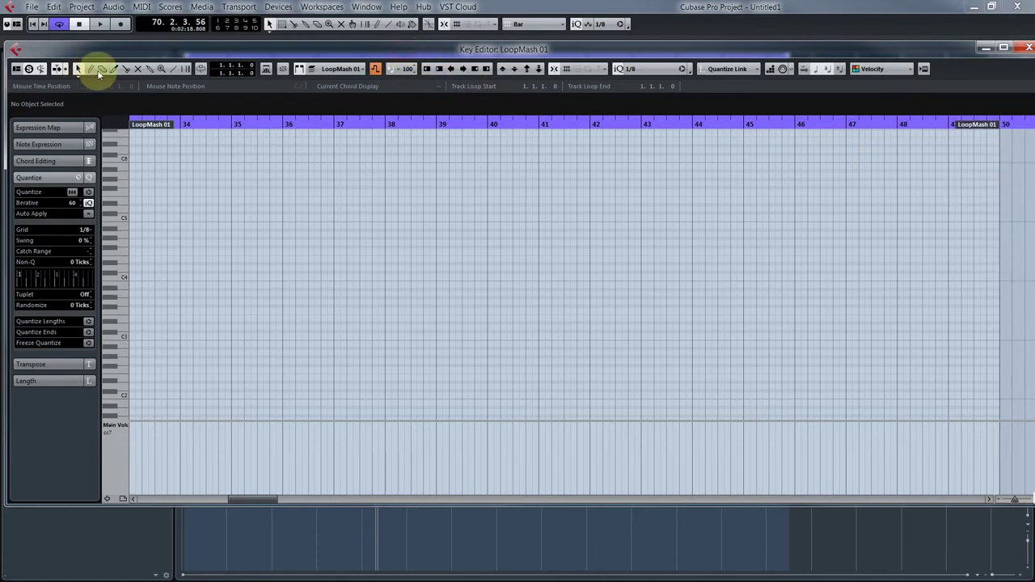
left_click(1028, 49)
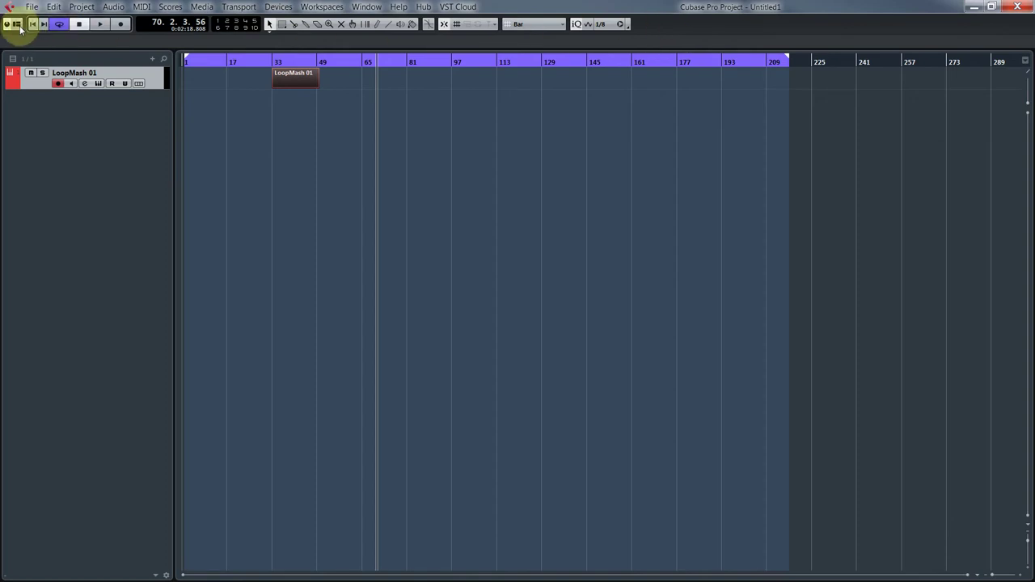
right_click(645, 33)
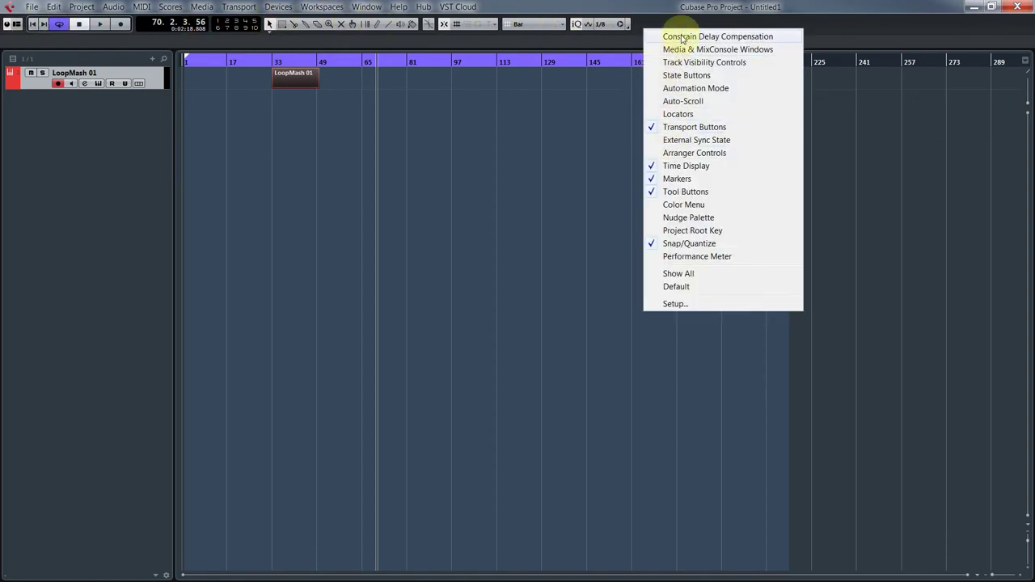
left_click(682, 37)
right_click(683, 31)
left_click(692, 36)
right_click(688, 31)
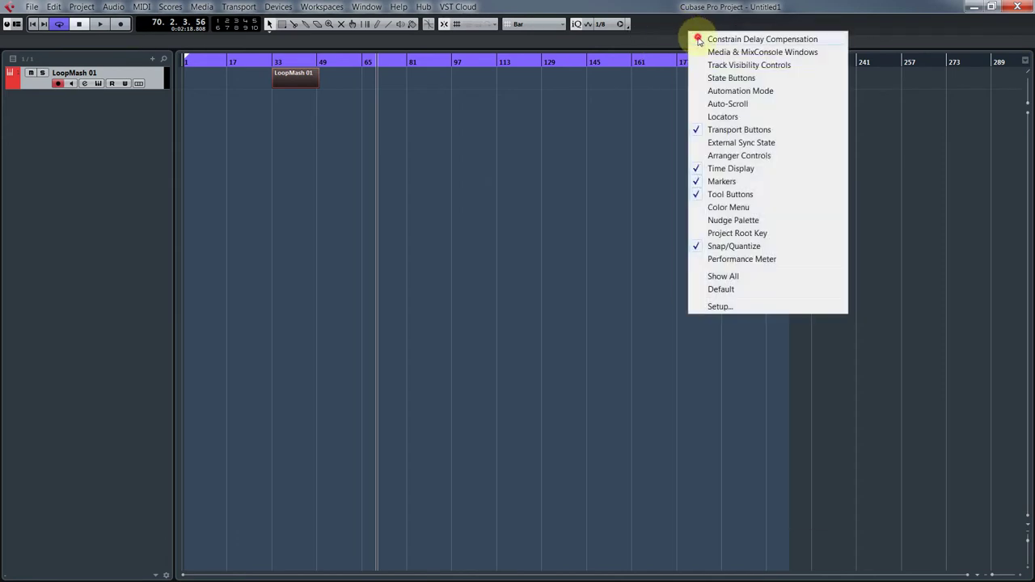
left_click(693, 36)
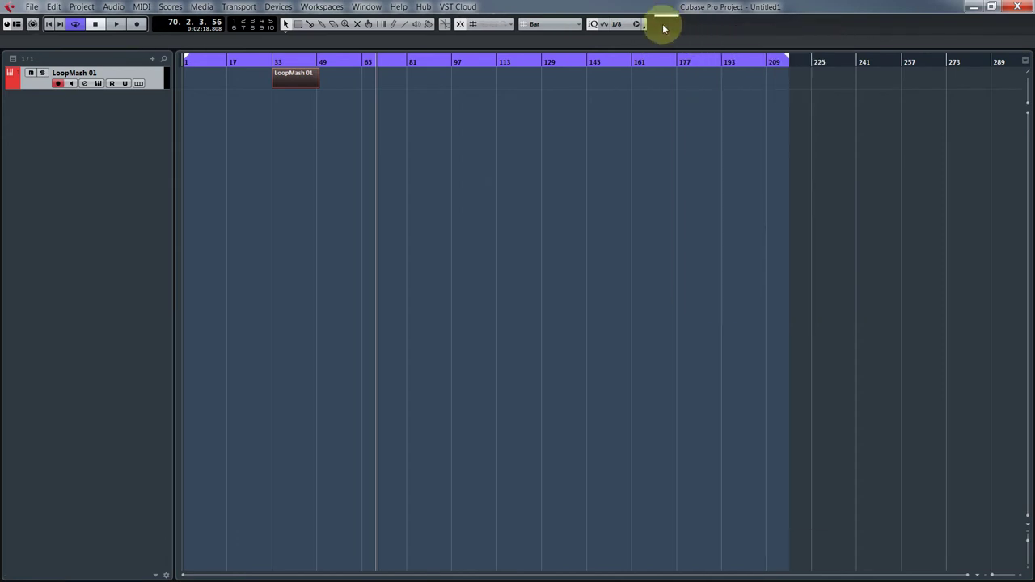
right_click(664, 26)
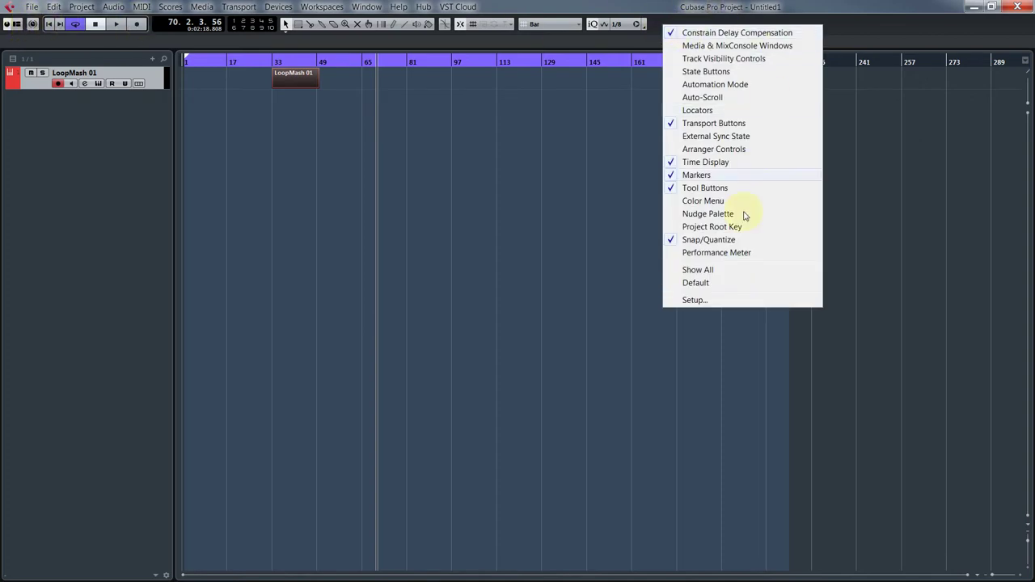
left_click(718, 253)
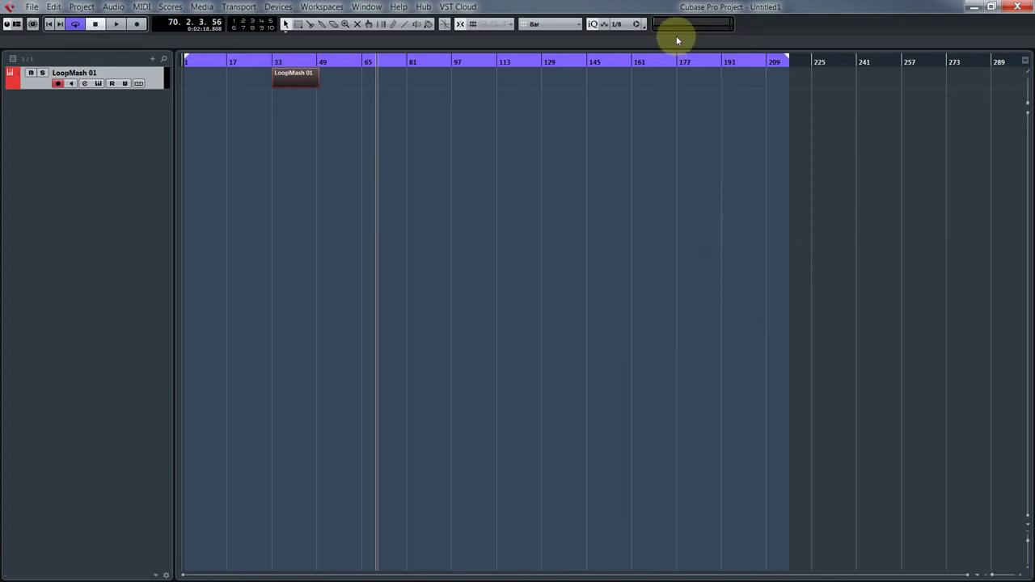
right_click(754, 27)
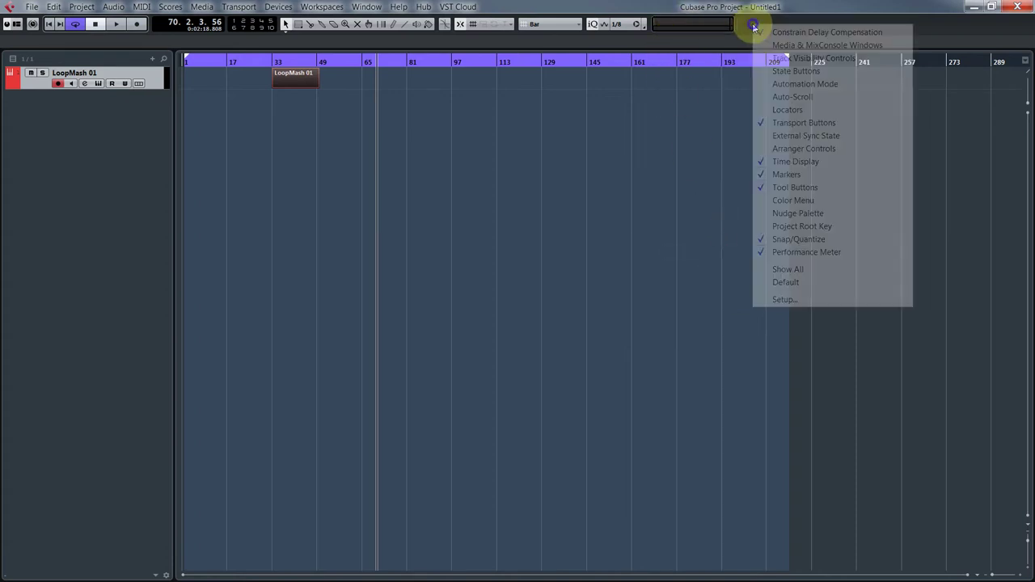
left_click(804, 253)
right_click(680, 28)
left_click(686, 36)
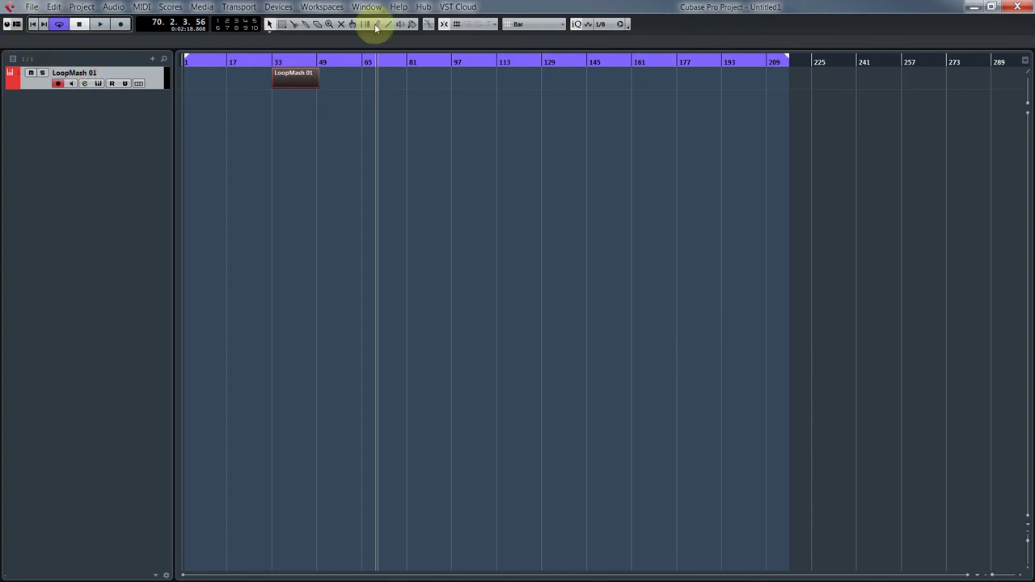
right_click(276, 15)
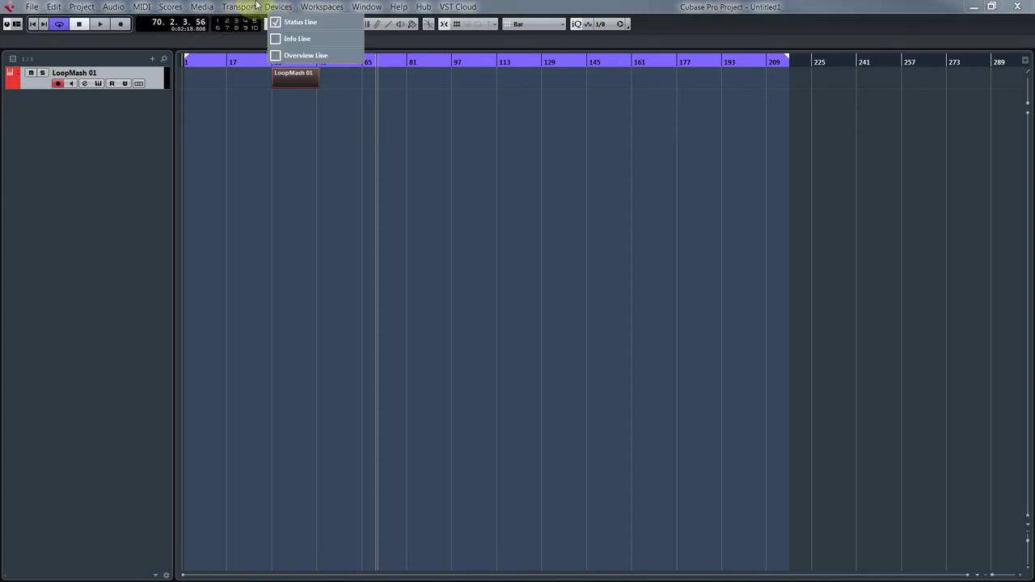
Step: Turn on the Info Line and Overview Line, keeping the Status Line shown
left_click(674, 7)
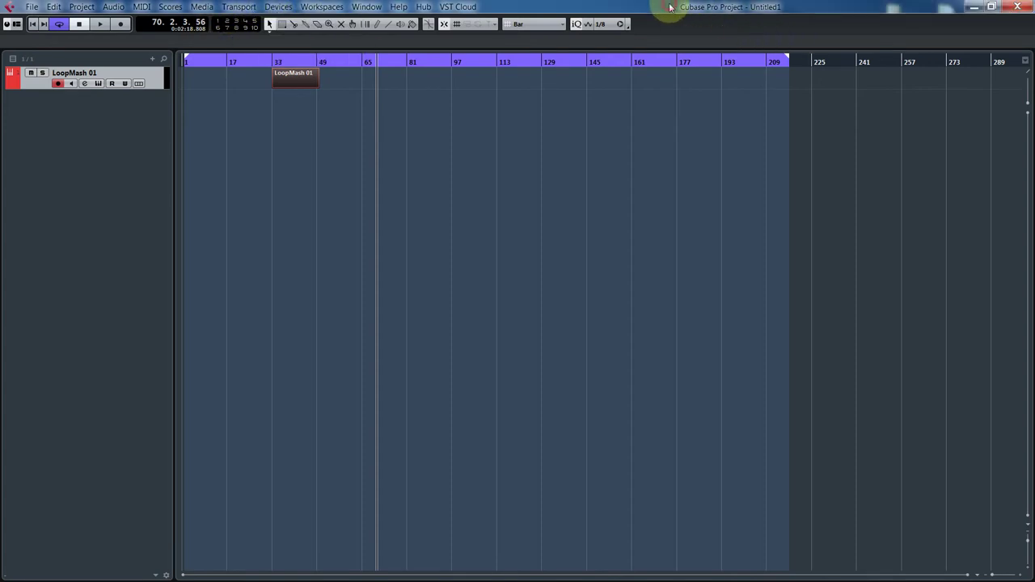
left_click(15, 24)
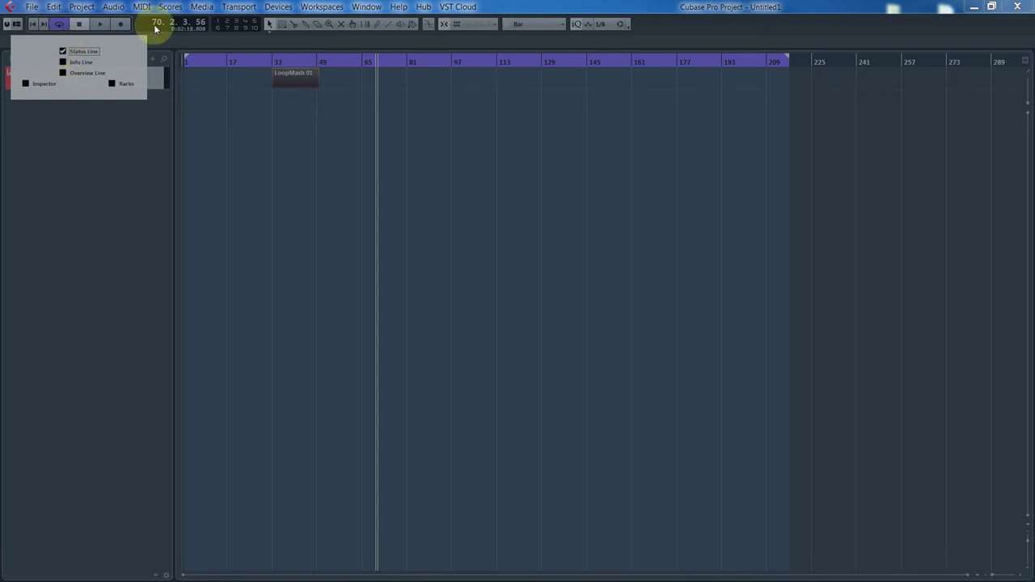
left_click(63, 51)
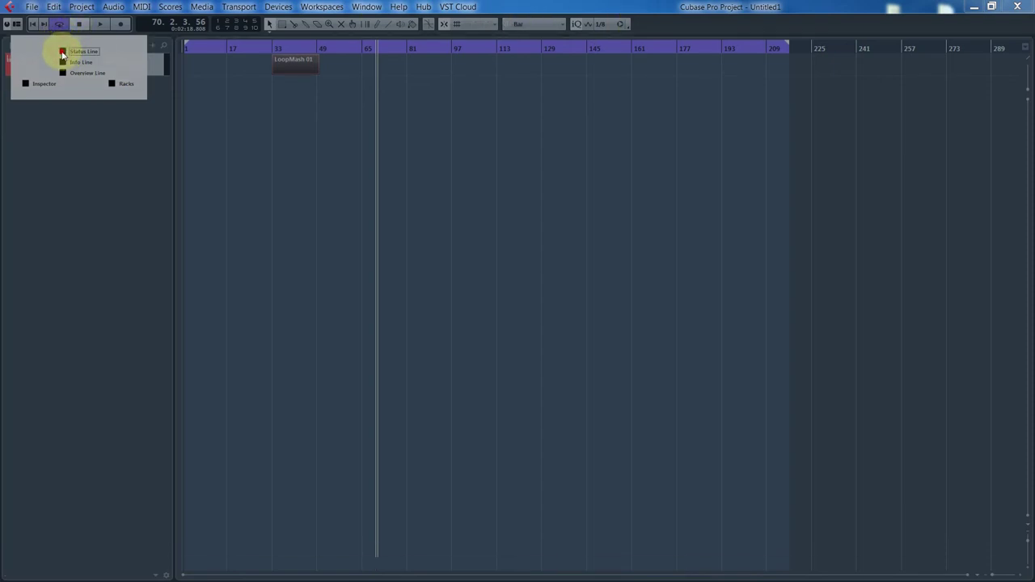
left_click(63, 52)
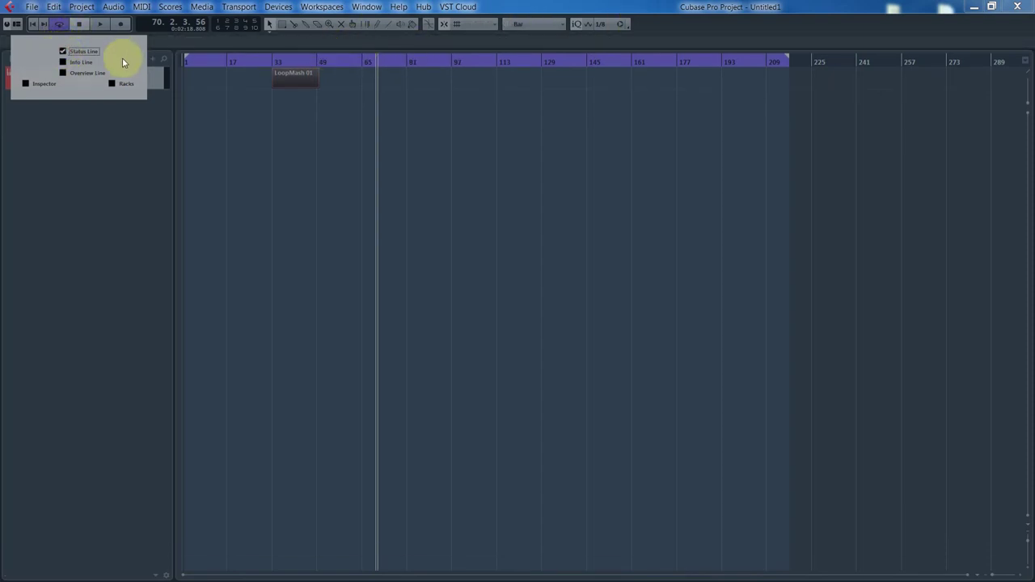
left_click(63, 62)
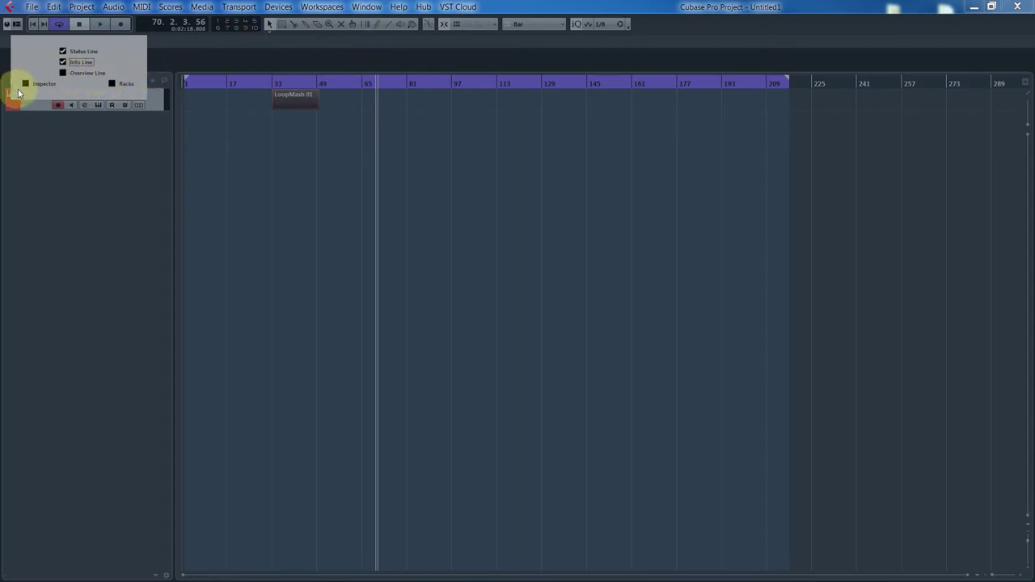
left_click(63, 73)
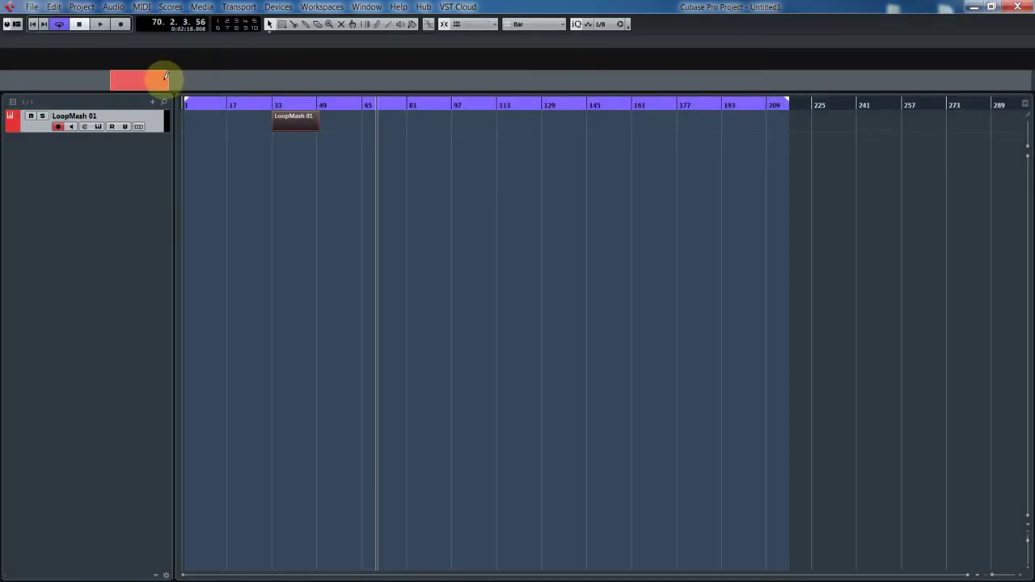
Step: Zoom and scroll the arrangement via the Overview Line to show roughly bars 9–73
left_click_drag(161, 81, 73, 78)
left_click(128, 75)
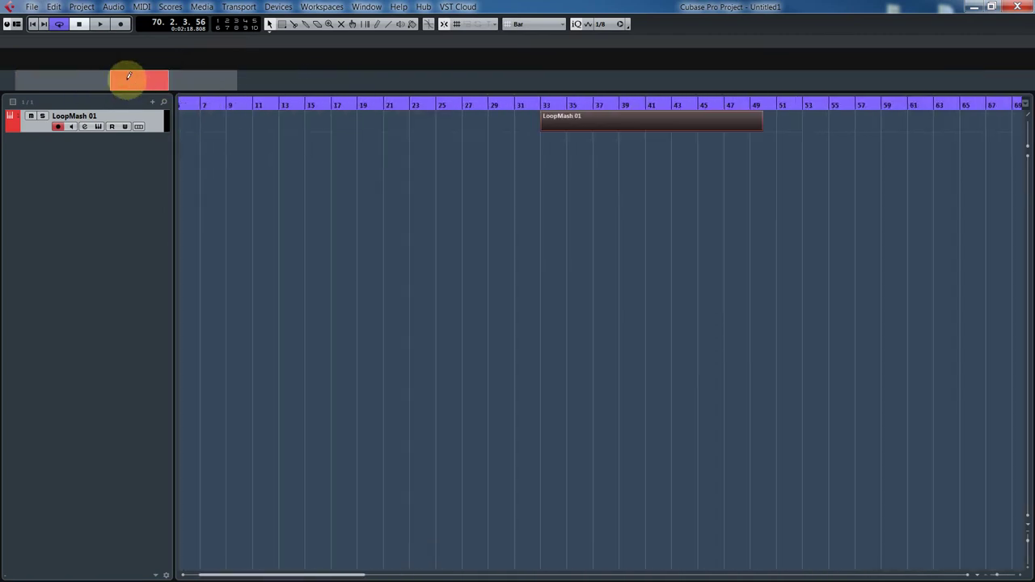
left_click_drag(103, 83, 141, 76)
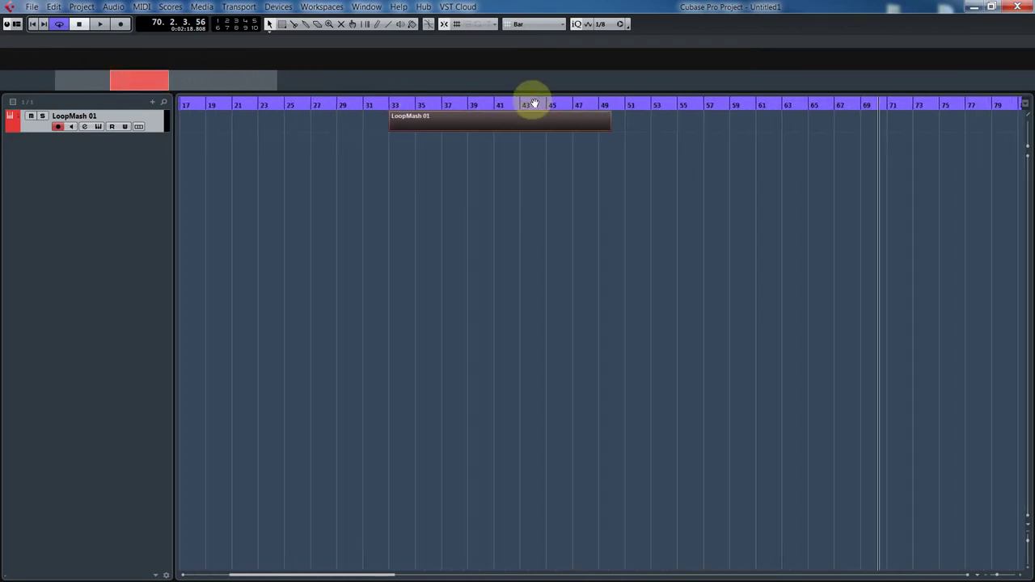
mouse_move(140, 89)
left_mouse_down()
mouse_move(122, 77)
mouse_move(164, 81)
mouse_move(149, 85)
left_mouse_up()
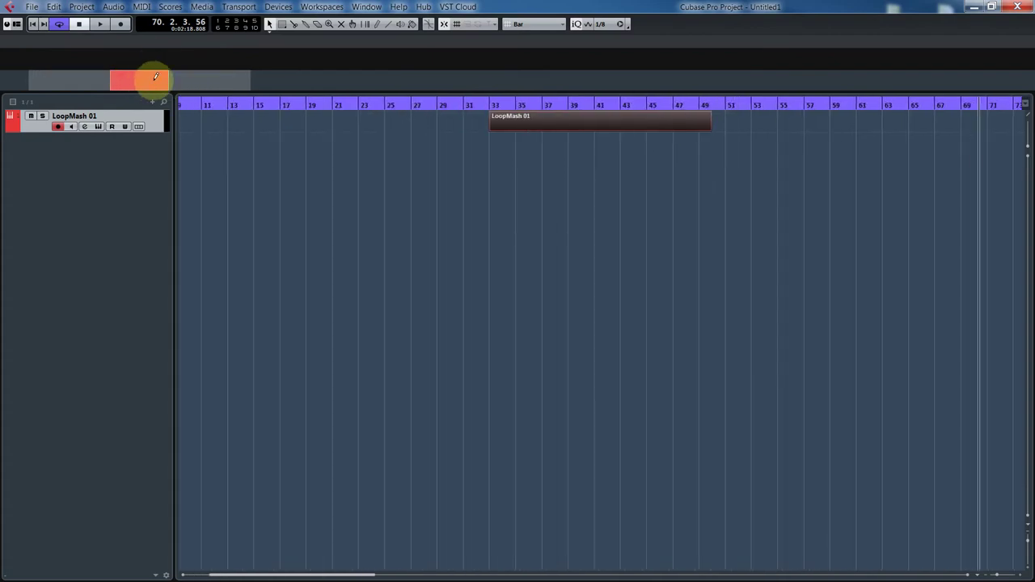
left_click(15, 24)
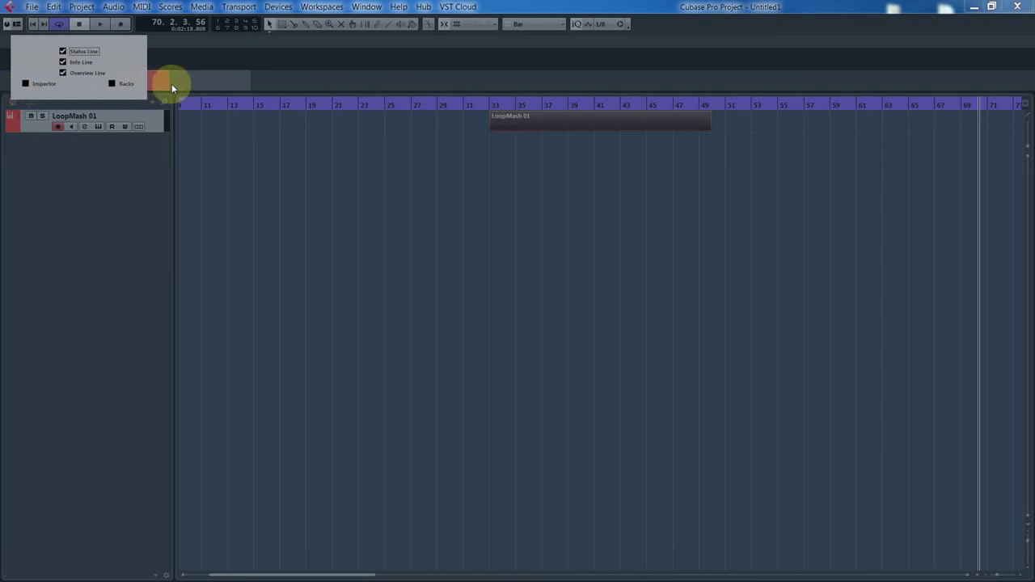
Step: Show the Inspector for LoopMash 01 and browse its Audio Inserts effect list without adding one
left_click(26, 85)
left_click(160, 222)
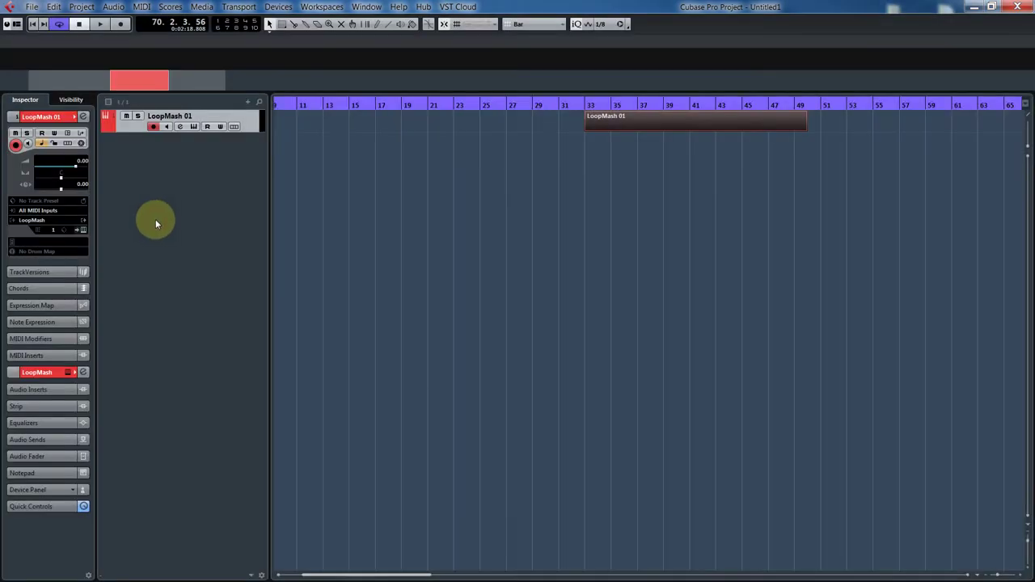
left_click(32, 390)
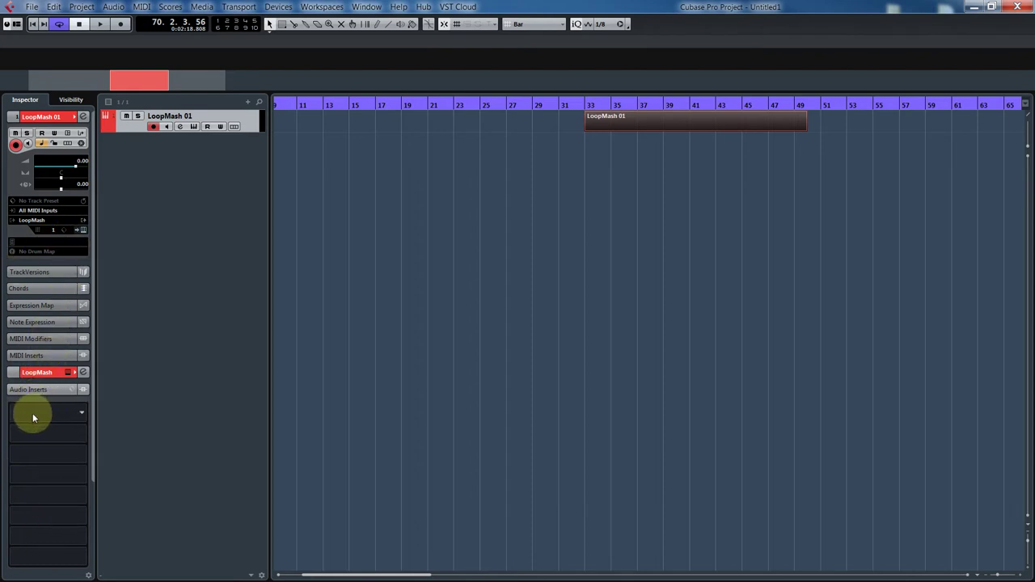
left_click(29, 417)
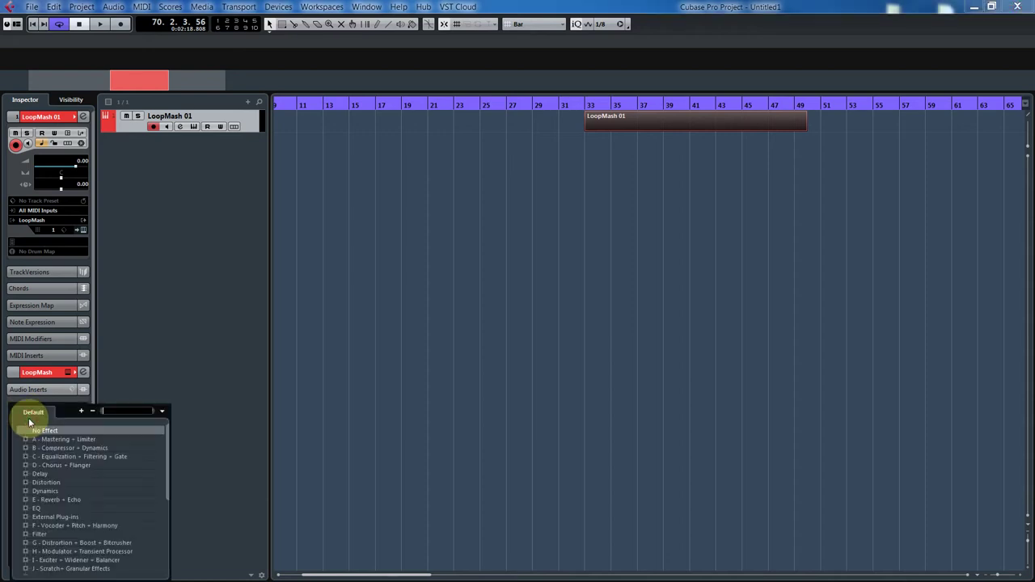
scroll(60, 456, "down", 3)
scroll(51, 487, "up", 3)
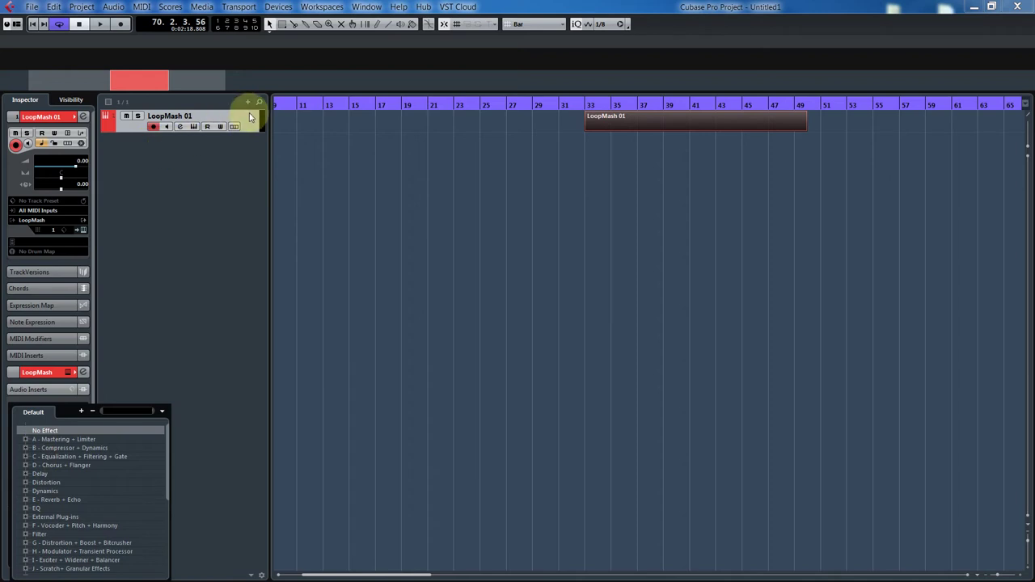
left_click(224, 162)
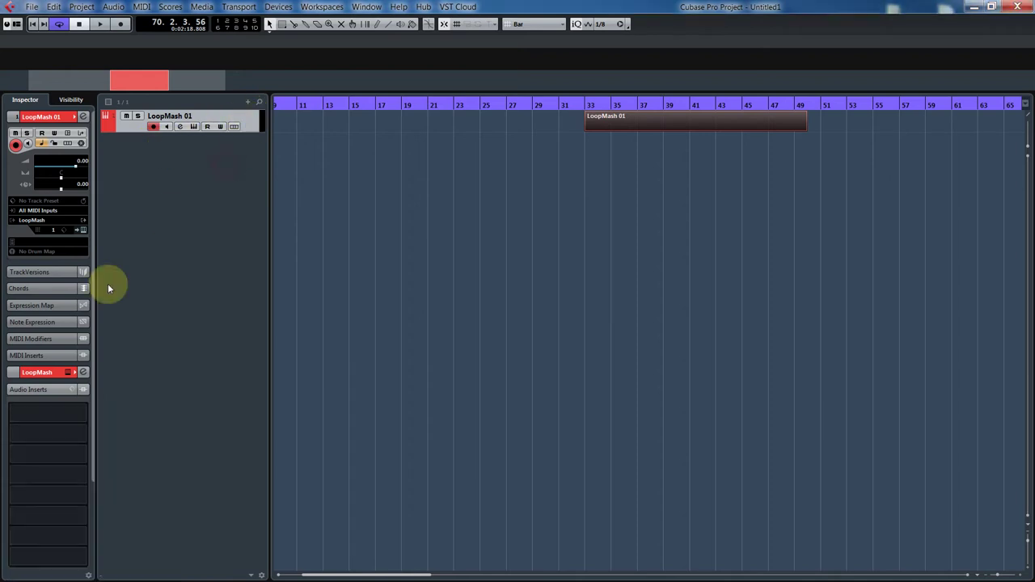
left_click(36, 419)
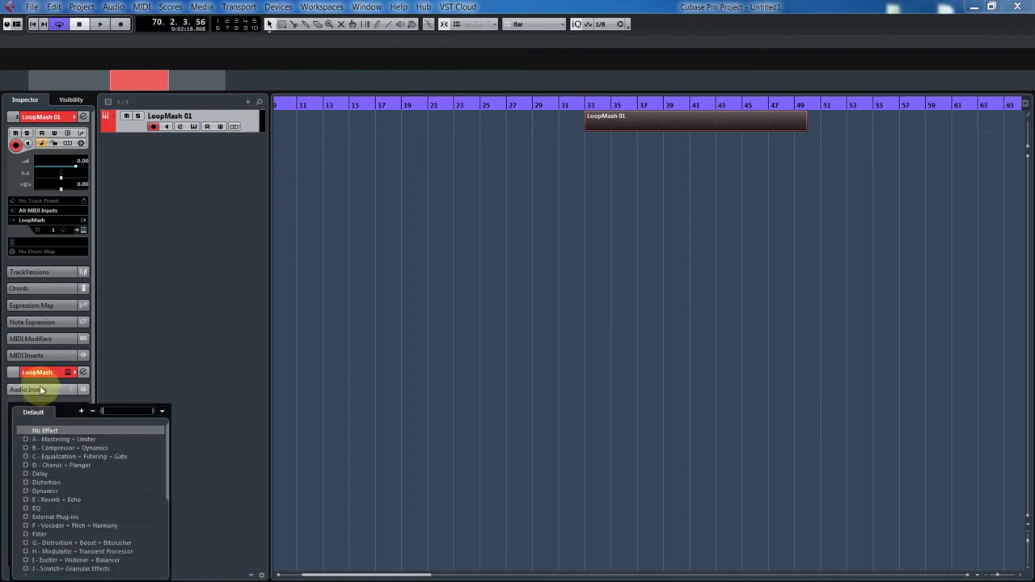
left_click(176, 320)
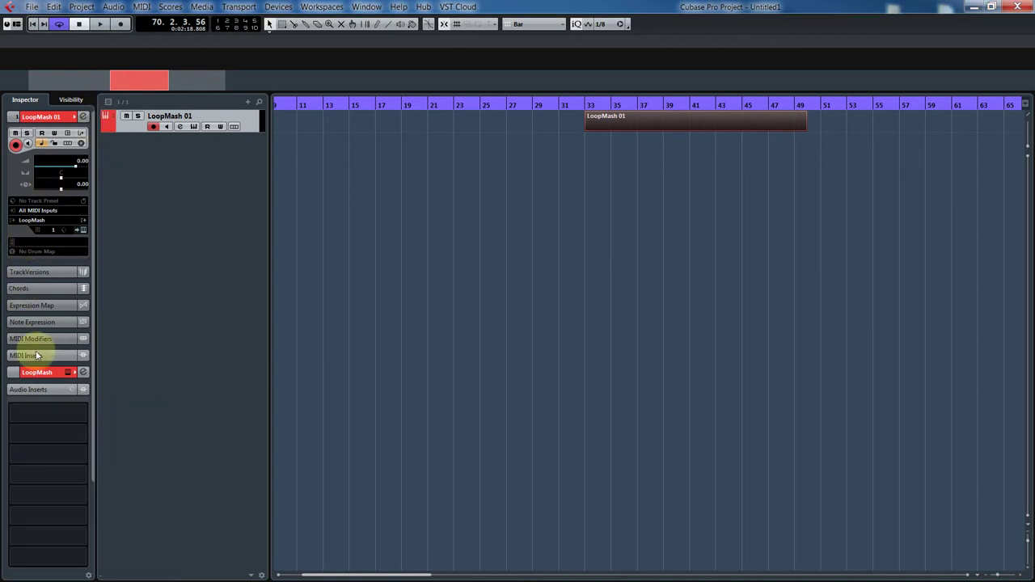
left_click(44, 374)
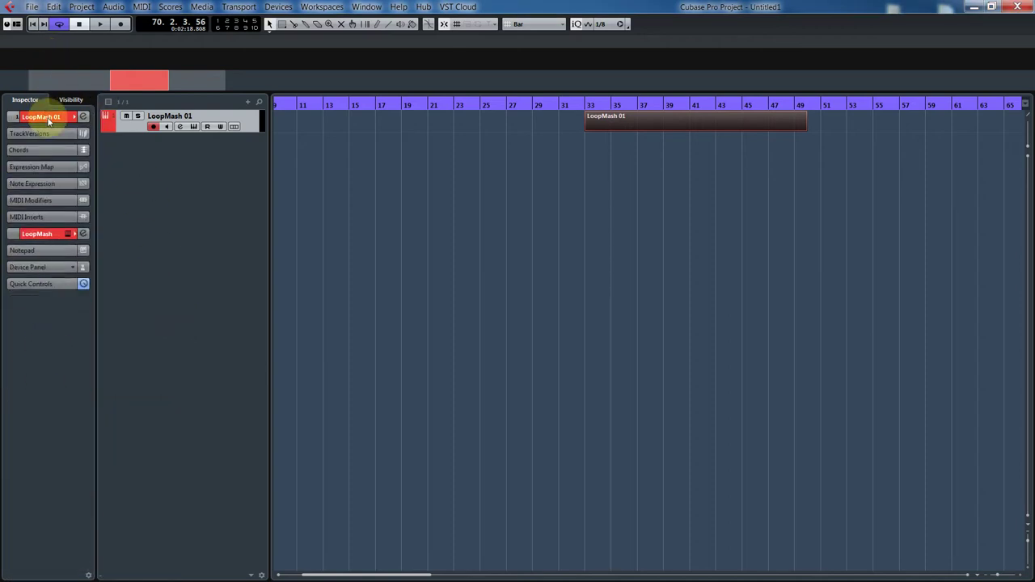
left_click(57, 118)
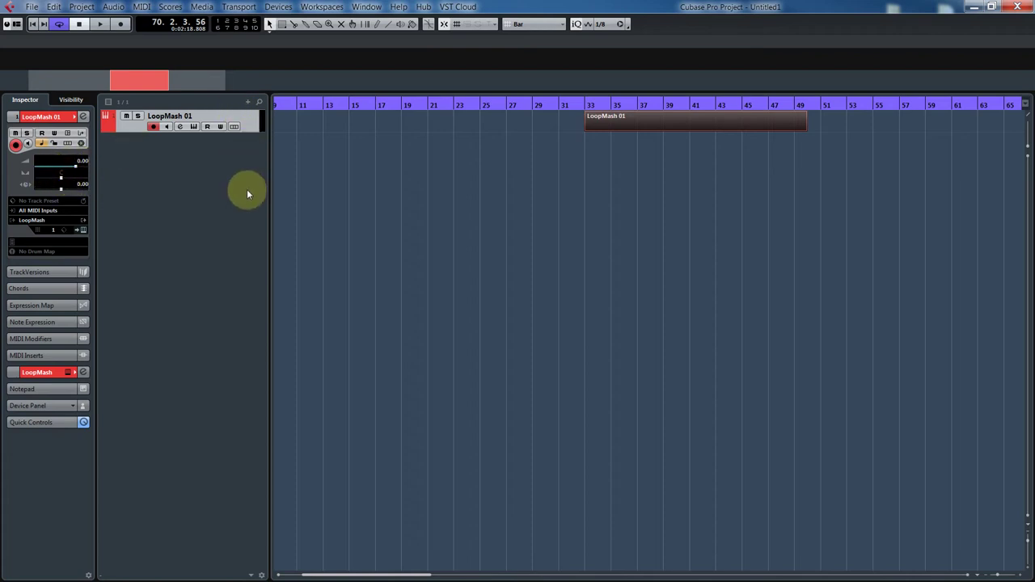
Step: Browse the Media menu, then open the window zone layout settings
left_click(171, 6)
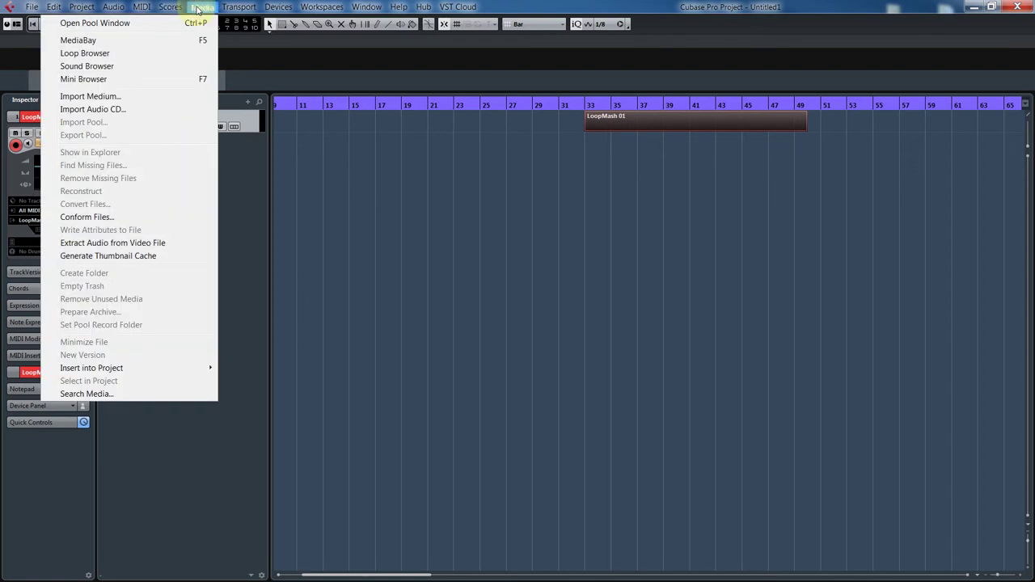
mouse_move(266, 12)
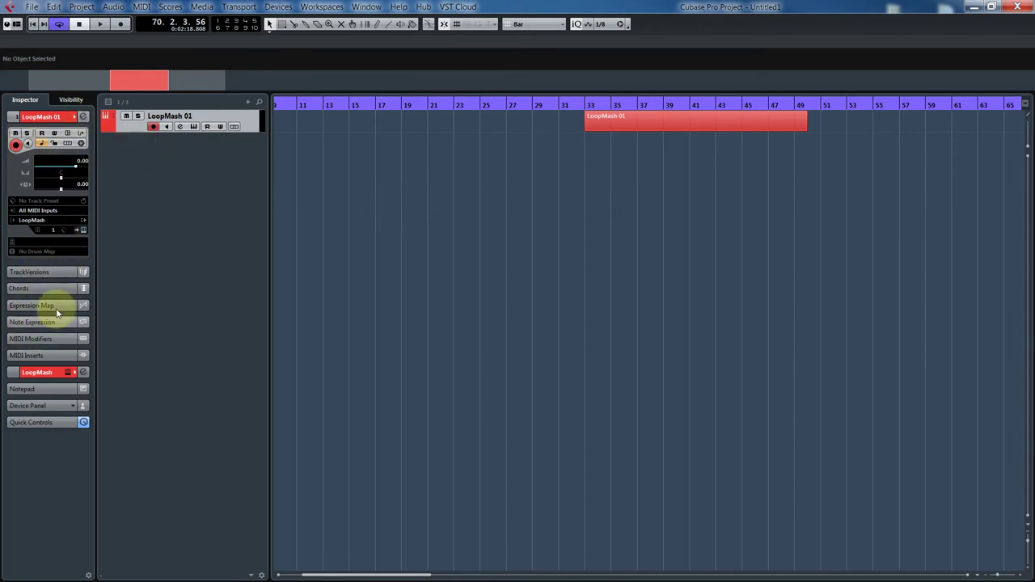
left_click(14, 24)
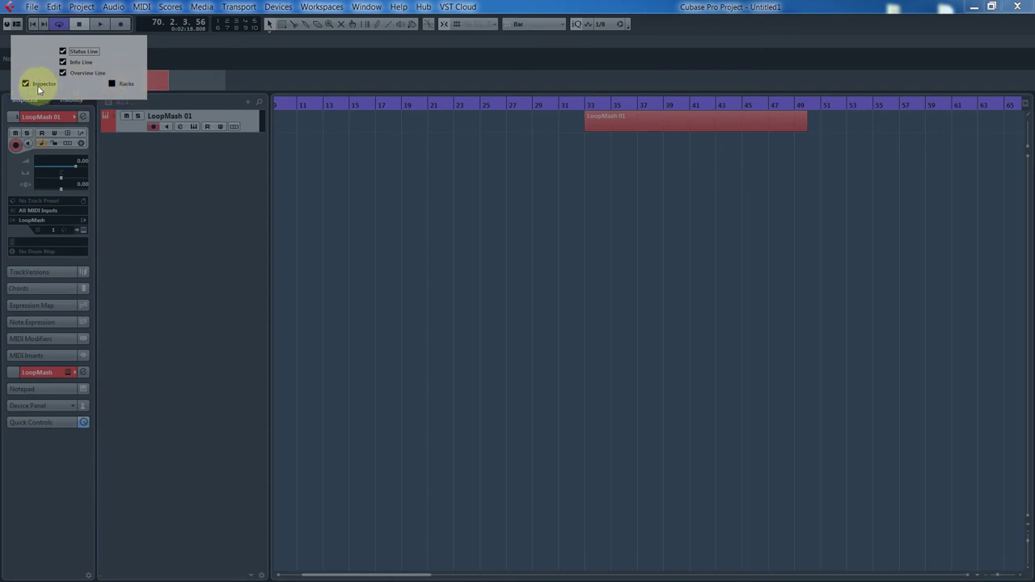
Step: Enable the right-hand Racks zone and switch it to the MediaBay home page
left_click(112, 84)
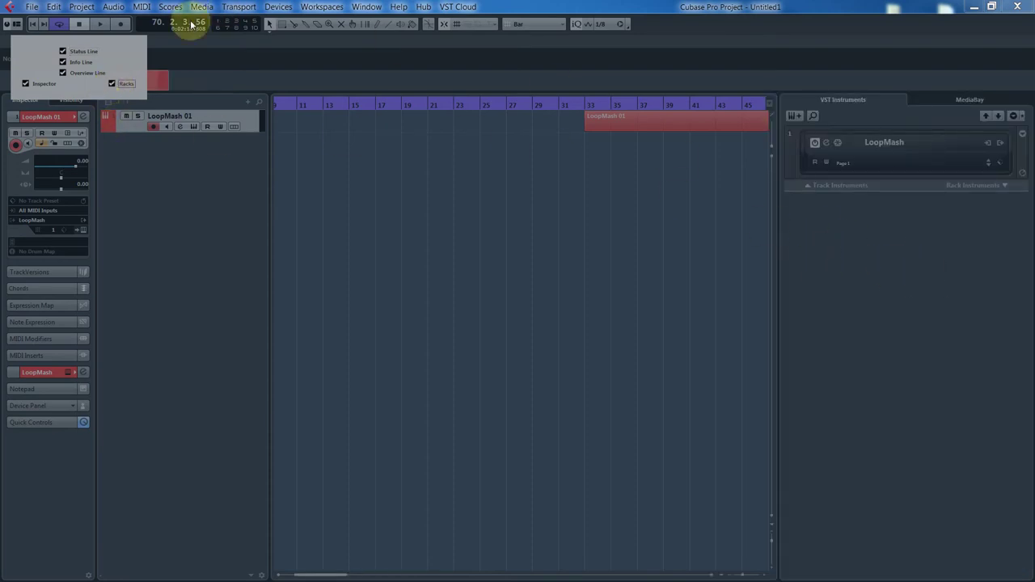
left_click(182, 59)
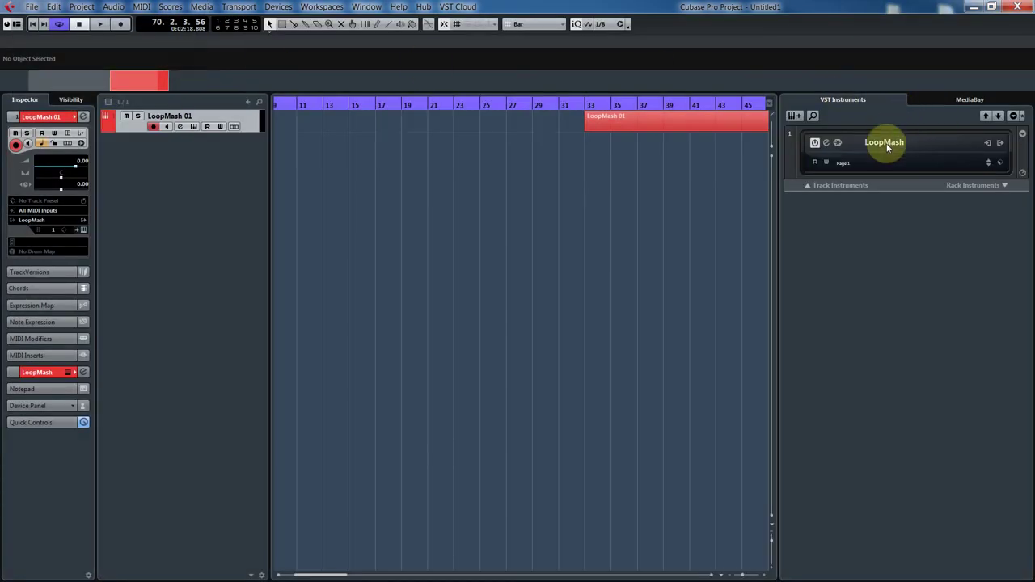
right_click(842, 225)
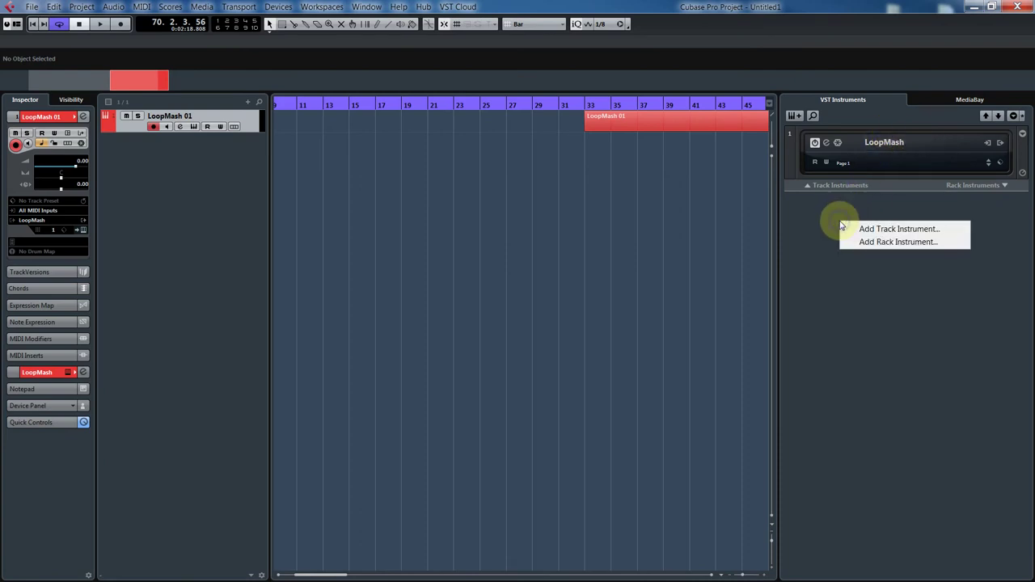
left_click(825, 273)
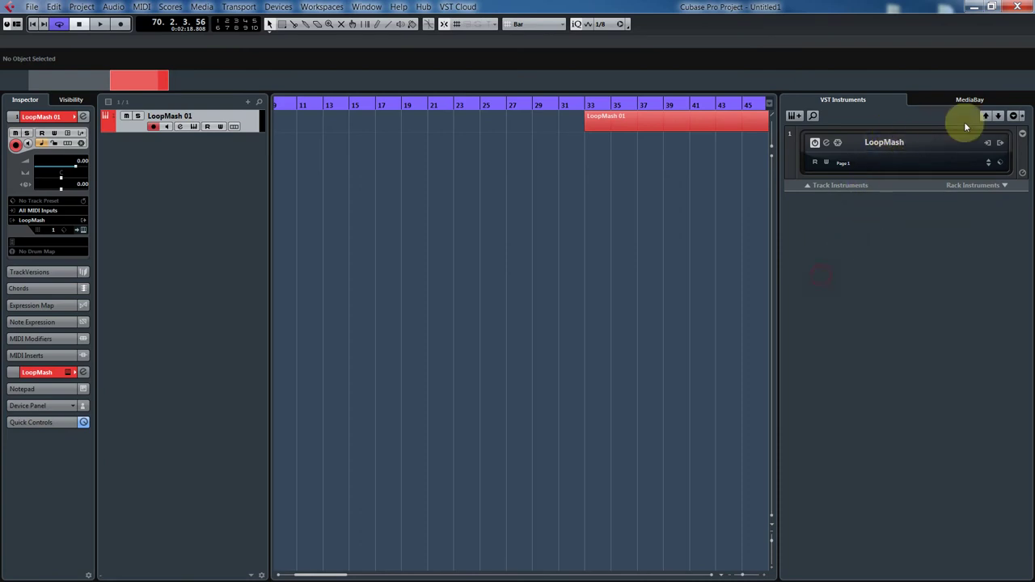
left_click(970, 101)
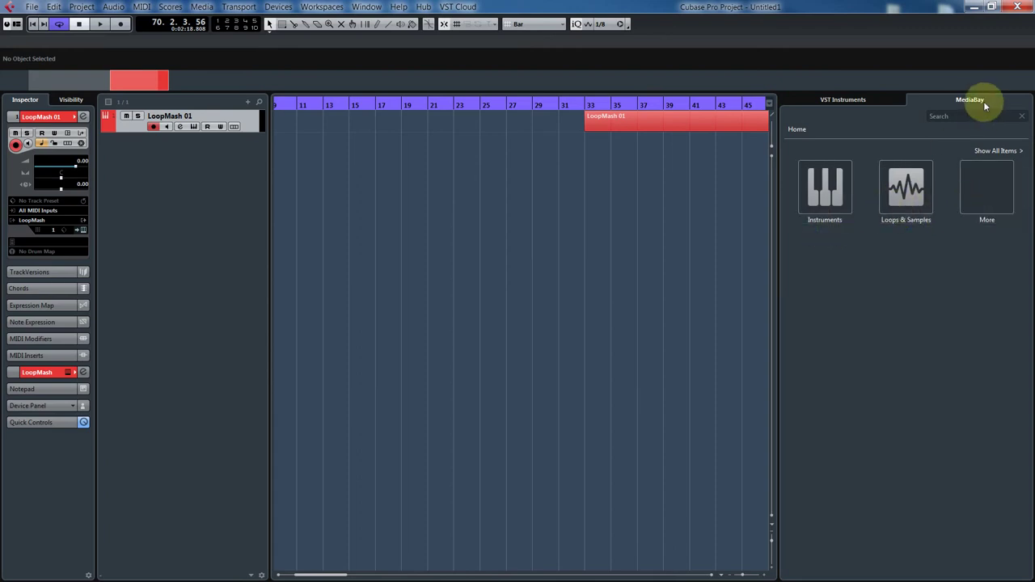
Step: Preview the 01 116 Hammer Drums-a drum loop and drop it on a new track at bar 1
left_click(902, 218)
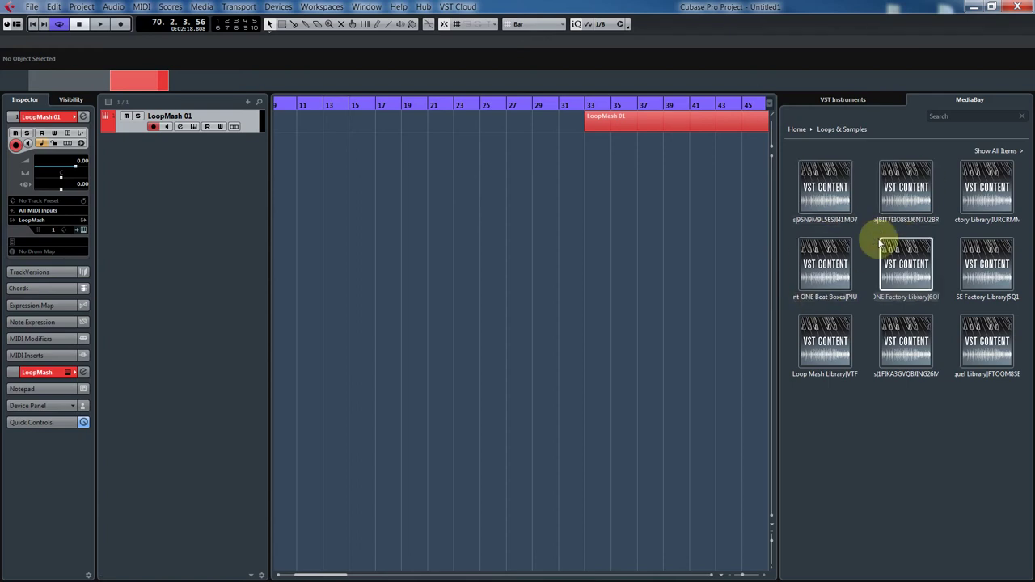
double_click(846, 188)
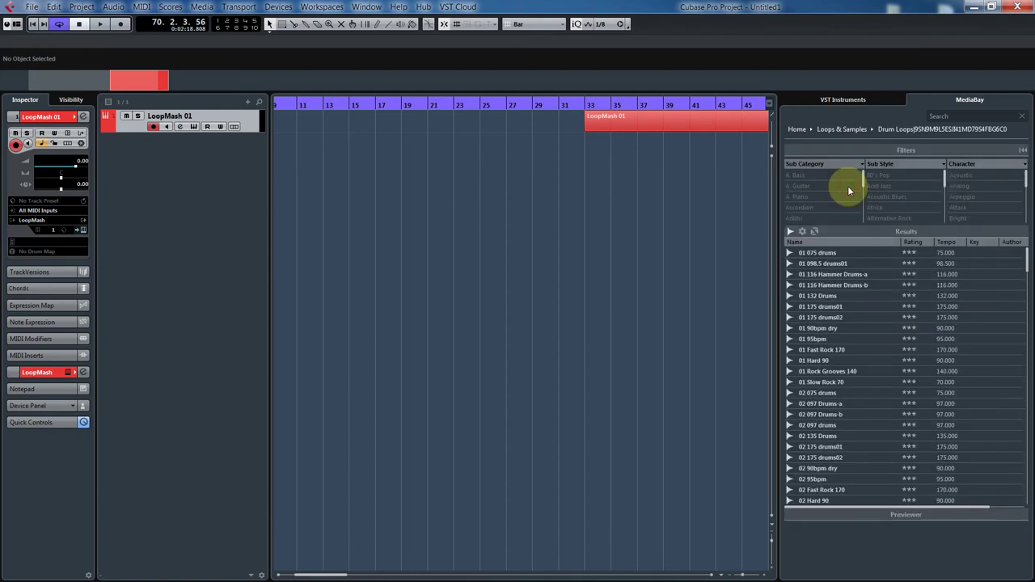
left_click(817, 274)
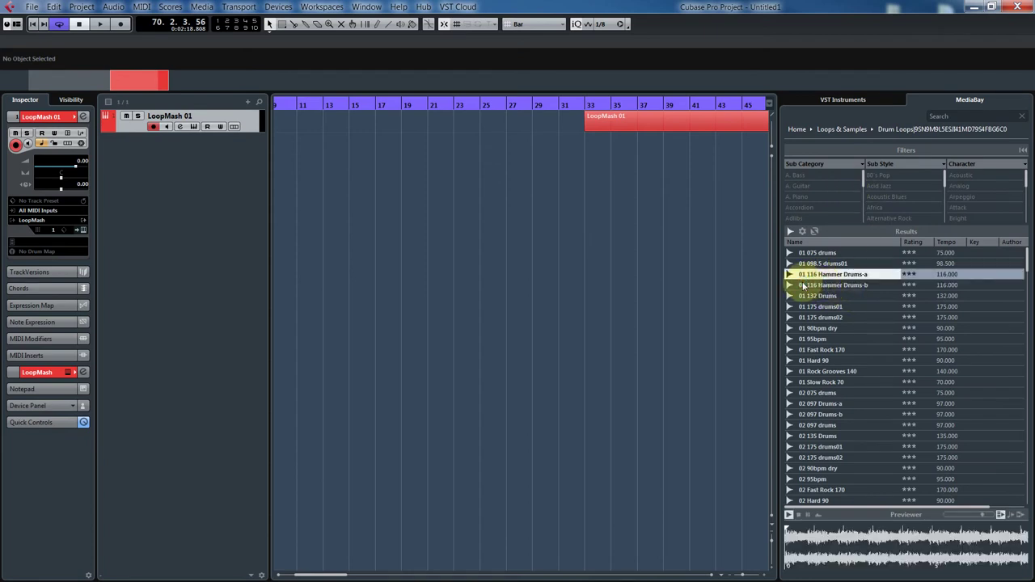
left_click(791, 516)
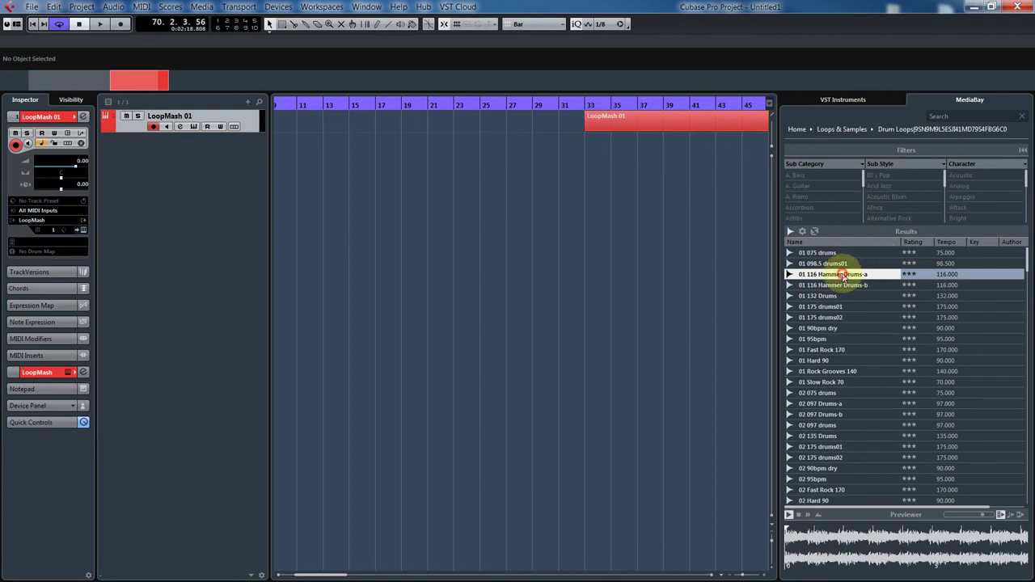
left_click(789, 516)
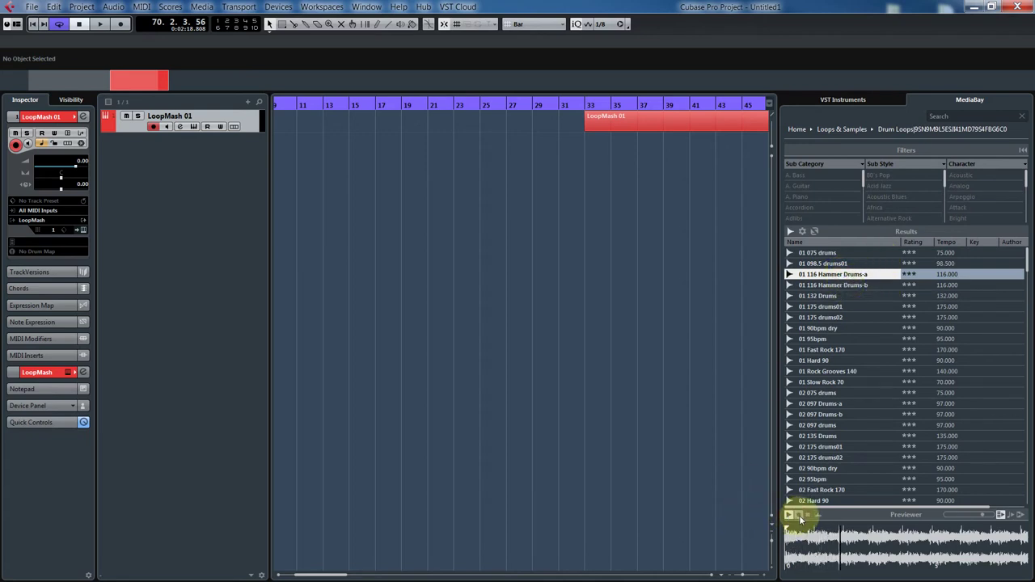
left_click(793, 514)
mouse_move(833, 275)
left_mouse_down()
mouse_move(405, 247)
mouse_move(324, 180)
mouse_move(413, 213)
mouse_move(279, 166)
left_mouse_up()
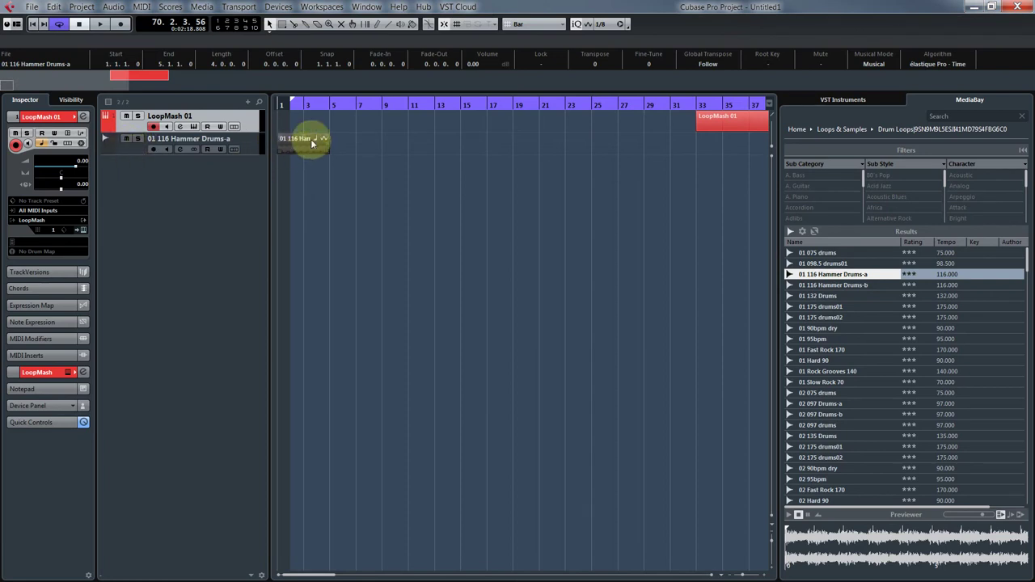
left_click_drag(289, 99, 278, 98)
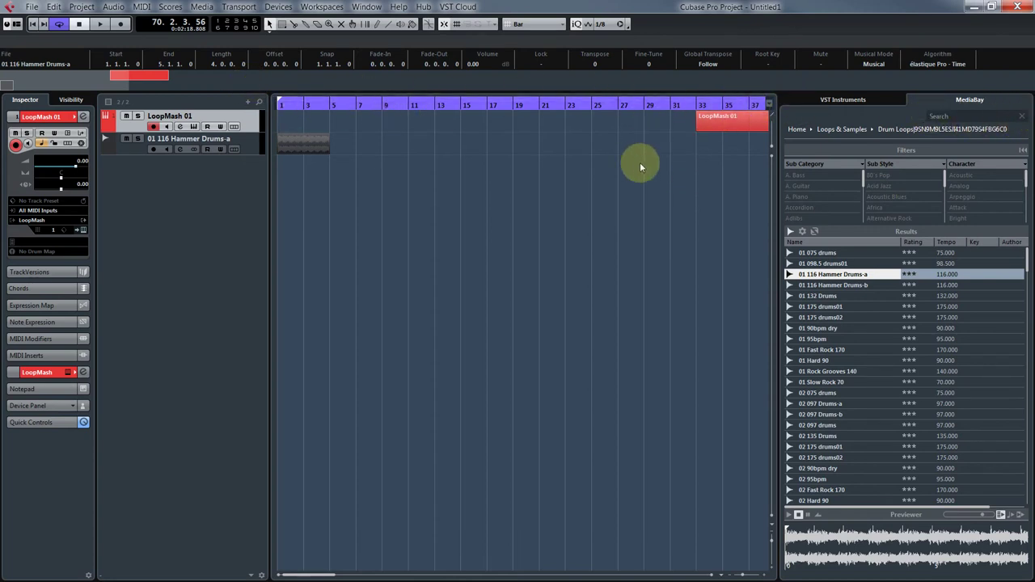
Step: Hide the right zone and open MediaBay in its own window with the Vocal filter cleared
left_click(15, 26)
left_click(113, 84)
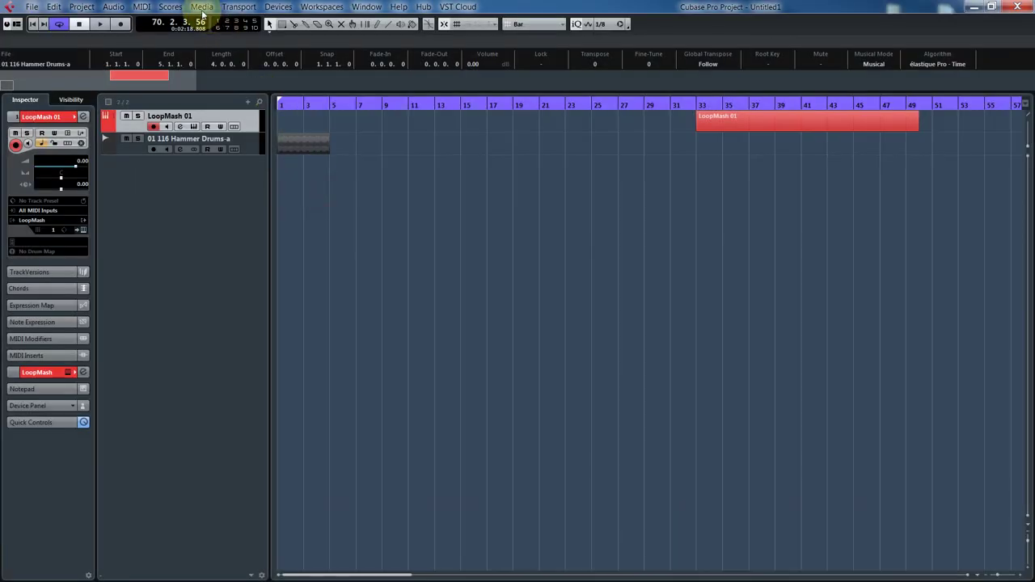
left_click(199, 9)
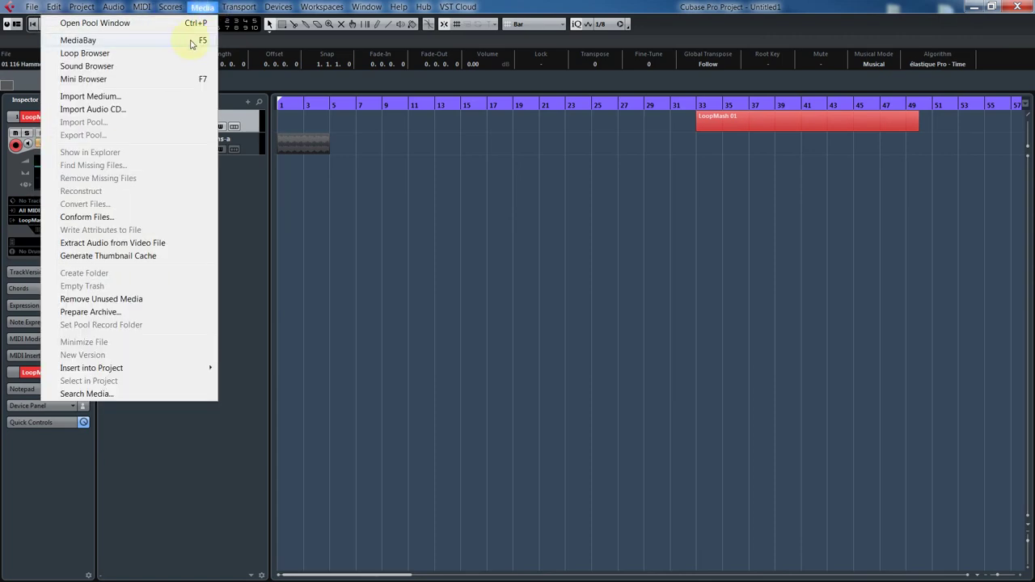
left_click(193, 40)
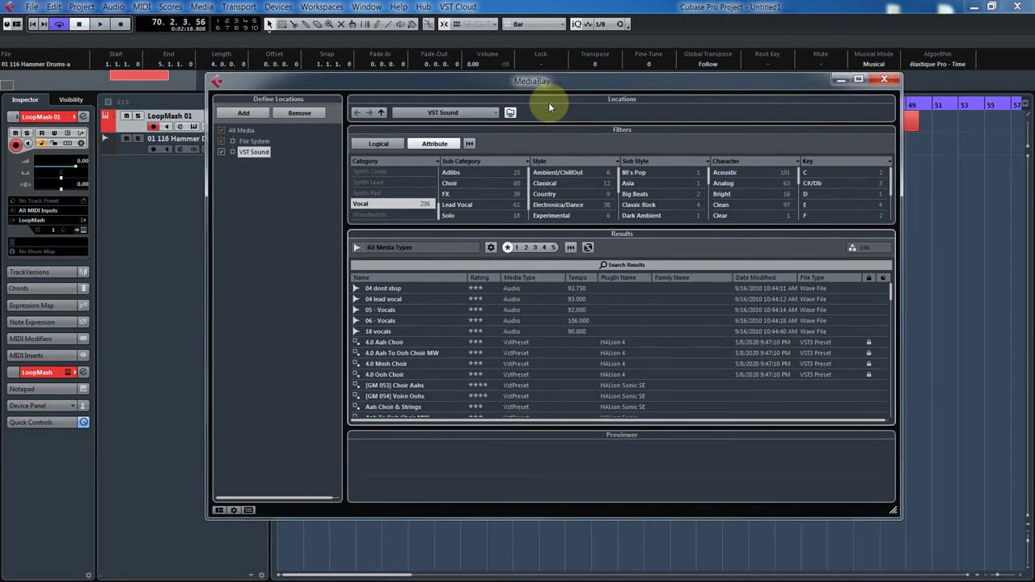
left_click(385, 205)
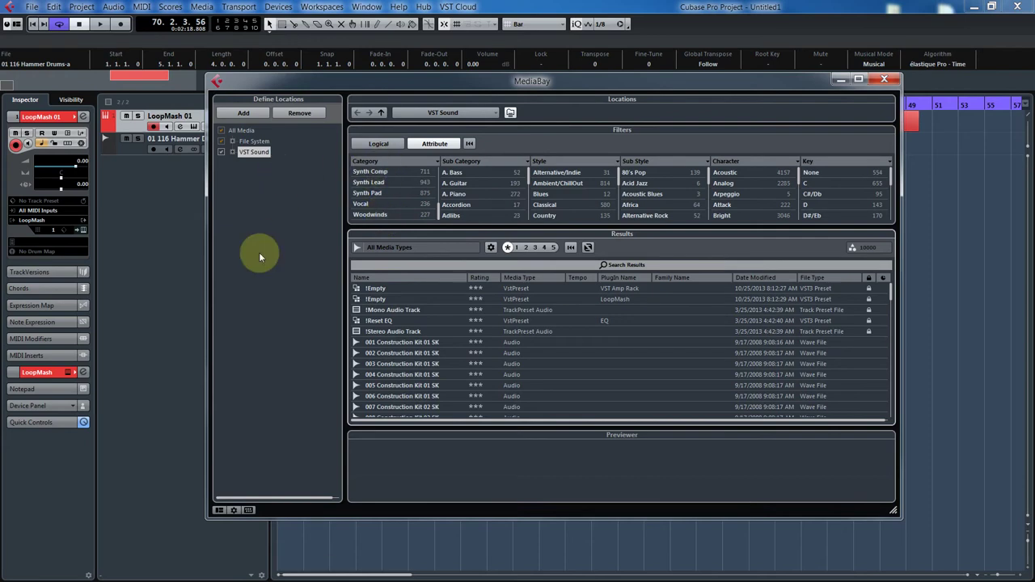
Step: Show the Attribute Inspector panel in the MediaBay layout and fit the window on screen
left_click(234, 510)
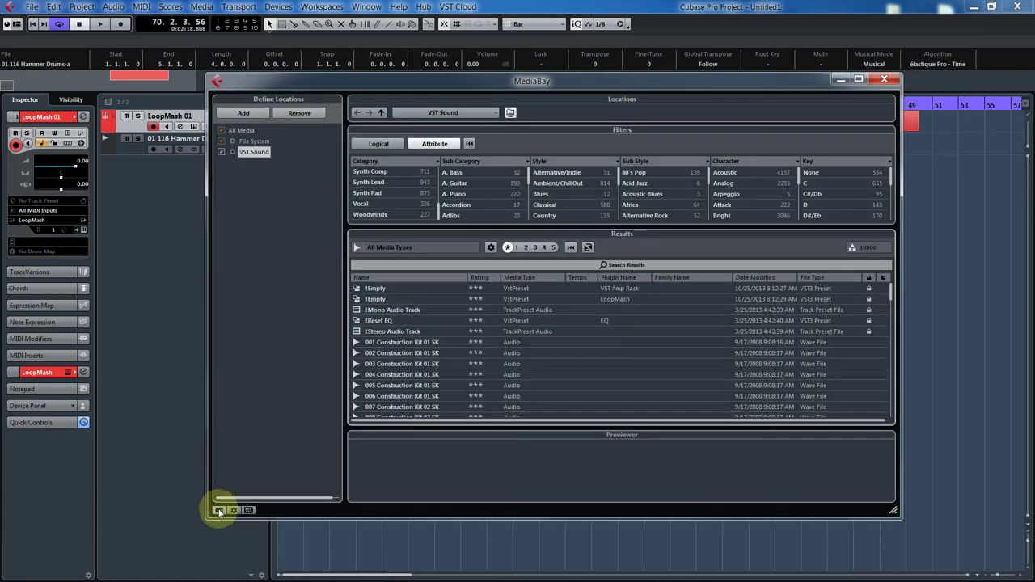
left_click(219, 511)
left_click(219, 511)
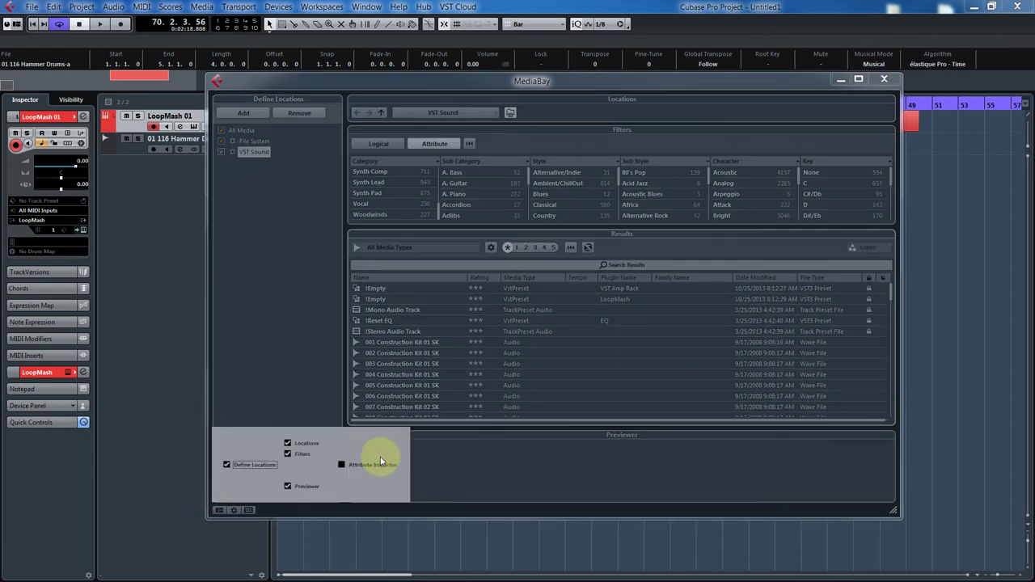
left_click(342, 465)
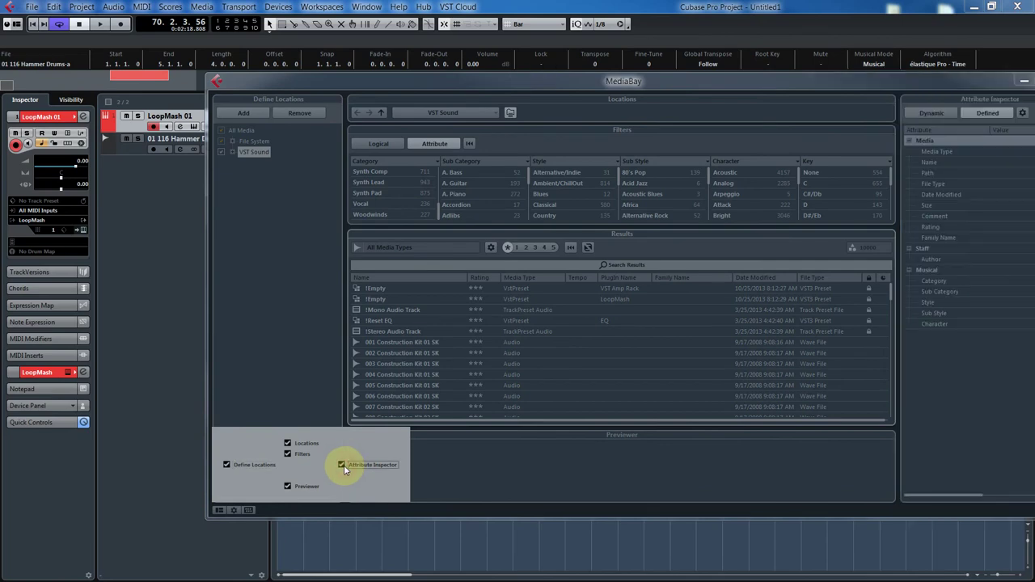
left_click_drag(619, 81, 578, 86)
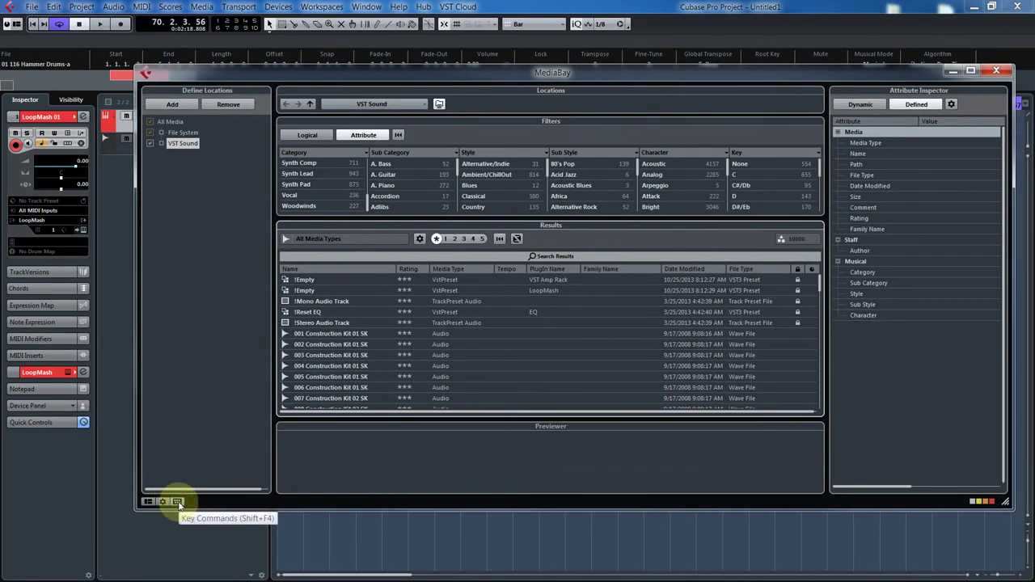
Step: Set up the inspector attributes, enable Deep Results with VST Sound location, and close MediaBay
left_click(953, 104)
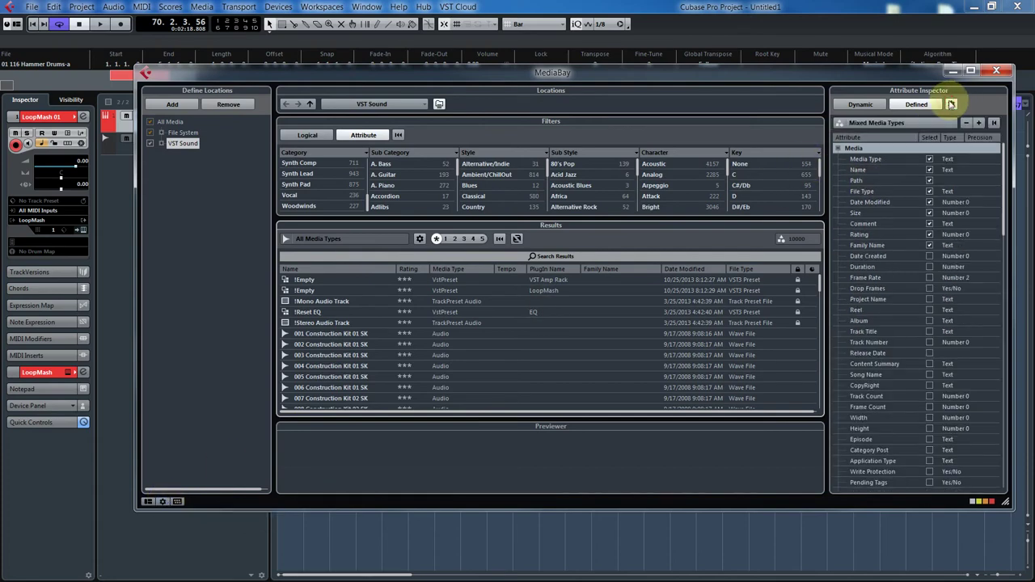
left_click(438, 106)
left_click(417, 105)
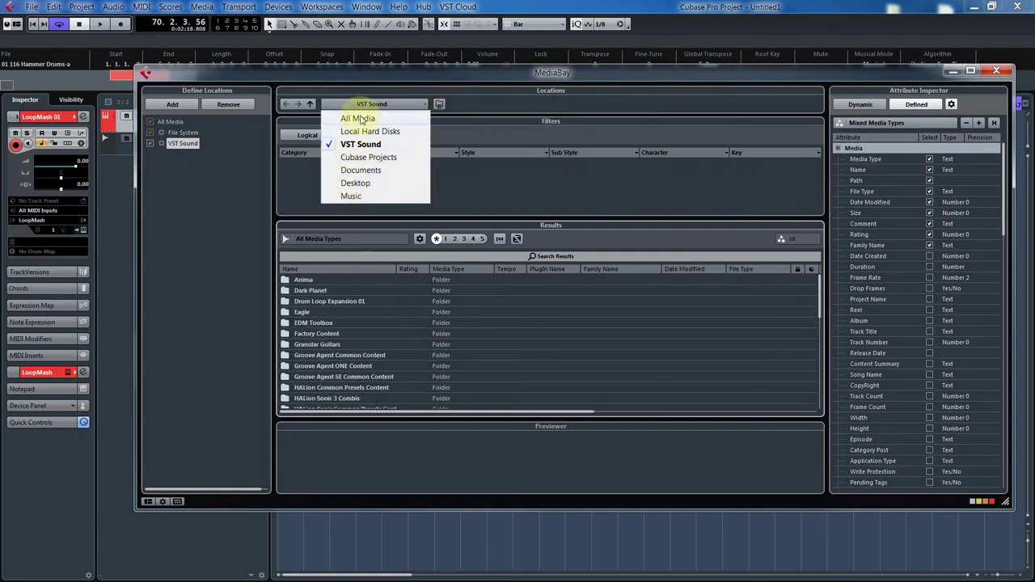
left_click(521, 100)
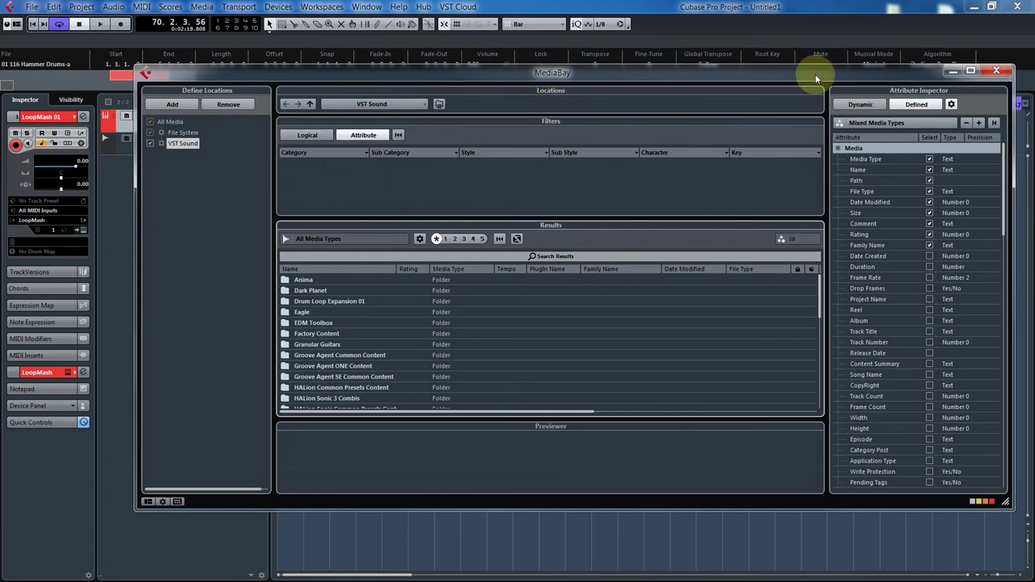
left_click(995, 70)
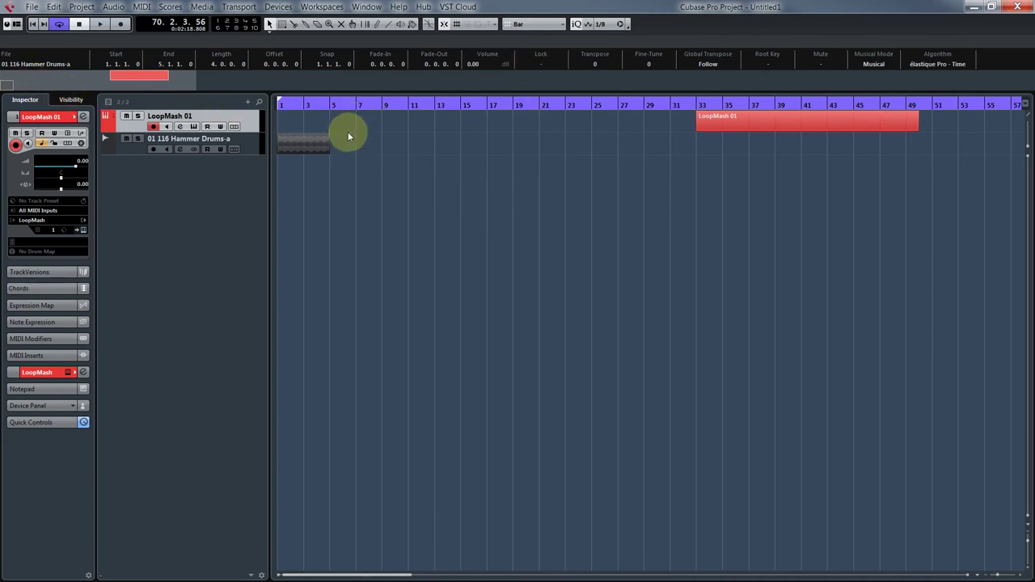
Step: Add an Arranger track from the track list context menu and move it above LoopMash 01
right_click(161, 193)
left_click(144, 185)
right_click(145, 190)
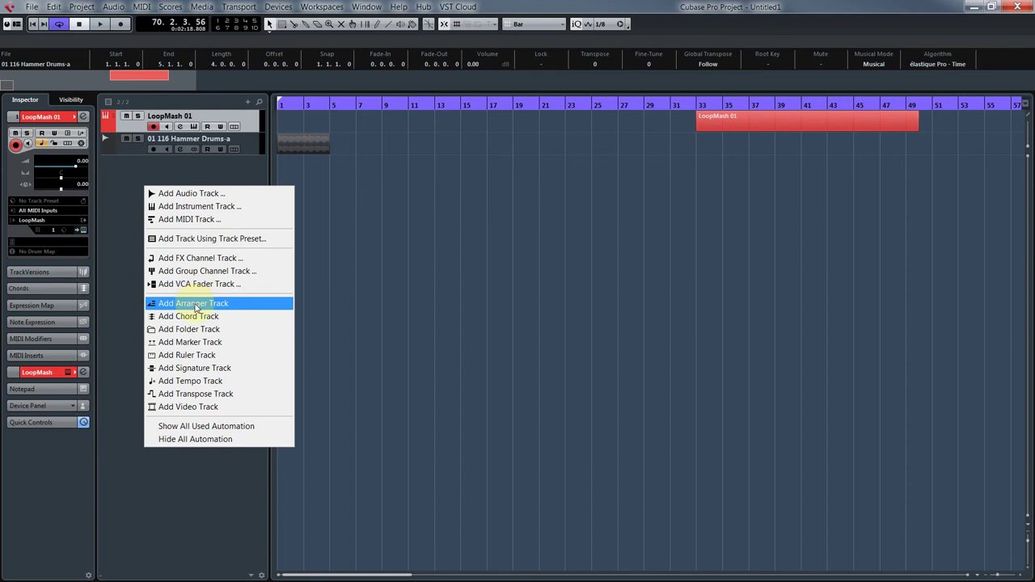
left_click(195, 304)
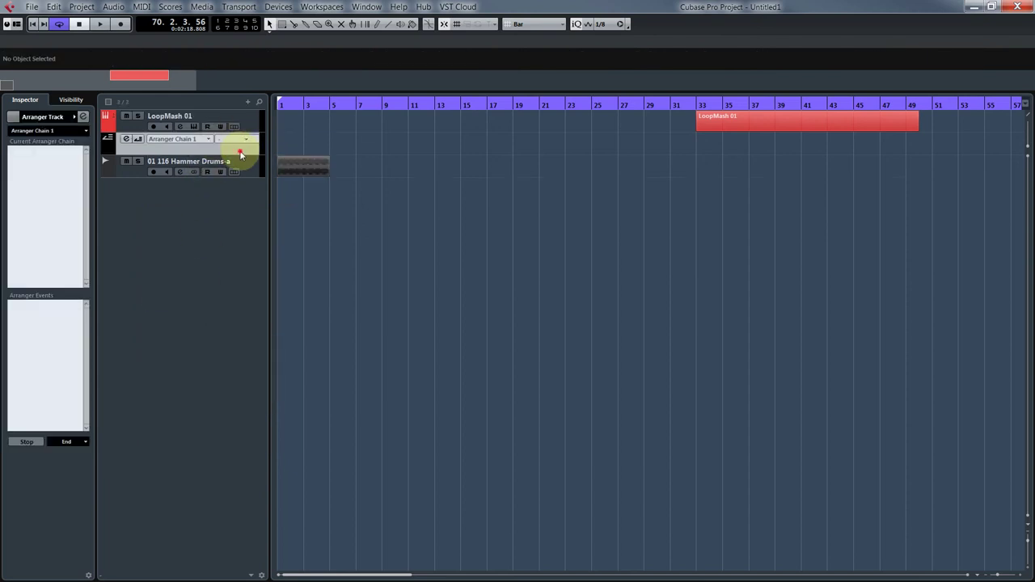
left_click_drag(240, 151, 235, 115)
Step: Add a Markers track above the Arranger track and place the project cursor at bar 5
right_click(188, 226)
left_click(239, 383)
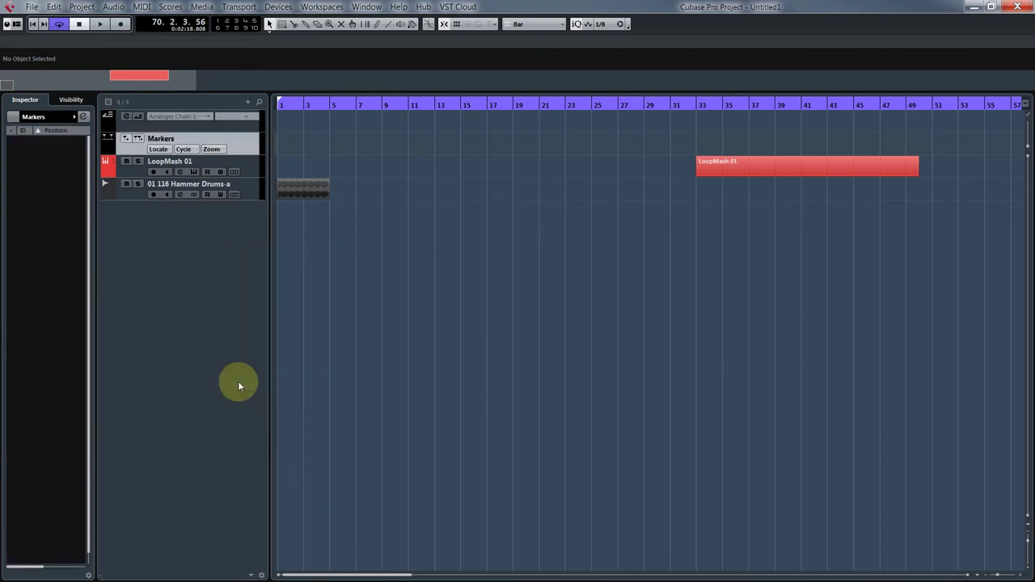
left_click_drag(234, 141, 116, 119)
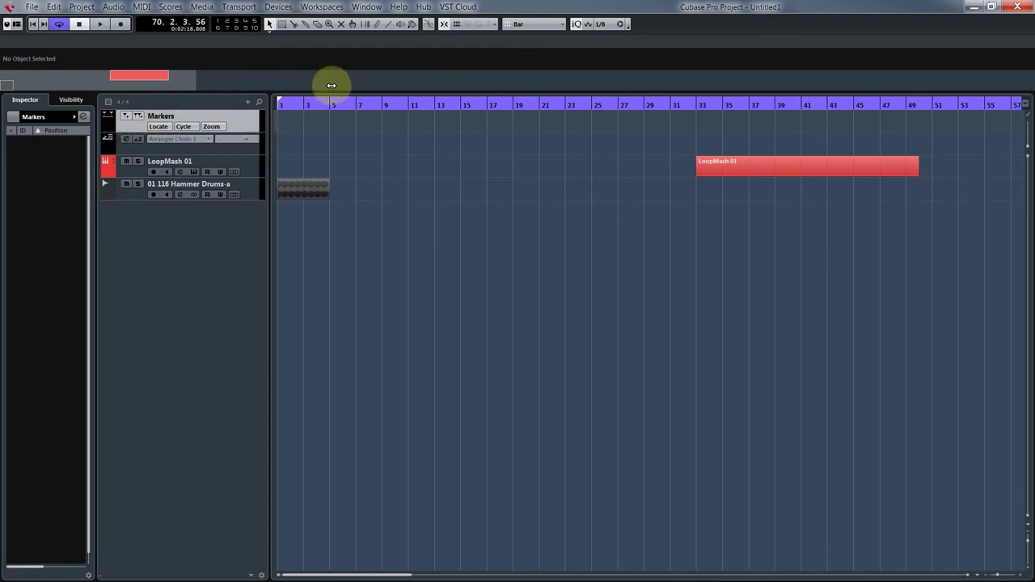
left_click_drag(323, 102, 331, 105)
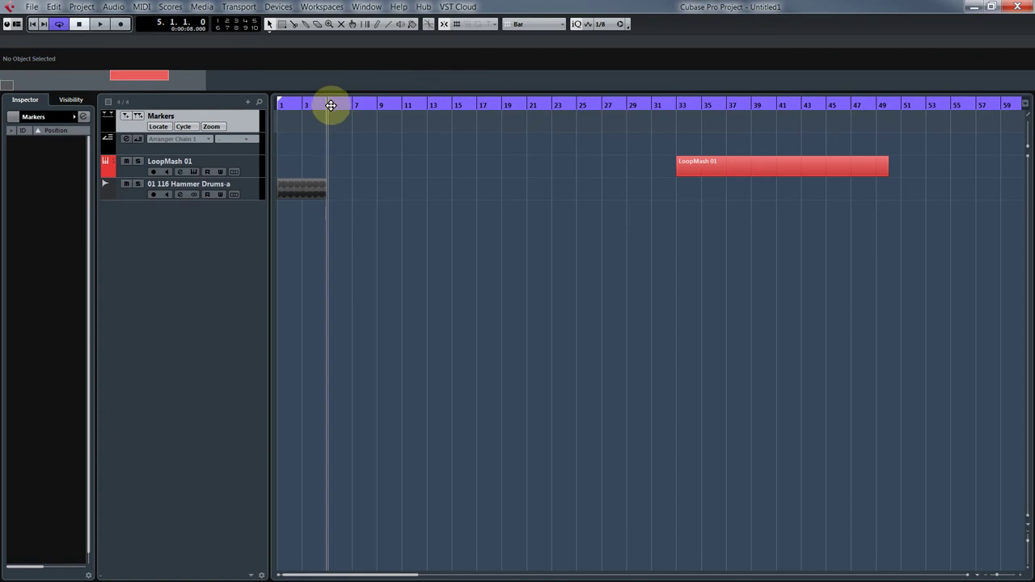
Step: Add a marker at bar 5 and name it 'chorus'
left_click(126, 118)
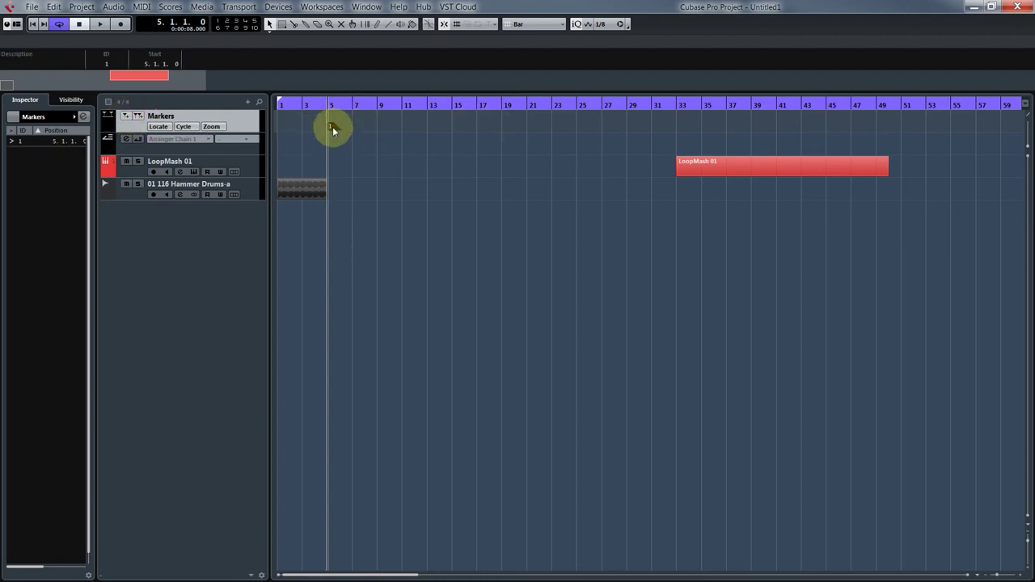
mouse_move(332, 126)
left_mouse_down()
mouse_move(349, 126)
mouse_move(334, 125)
left_mouse_up()
left_click(32, 65)
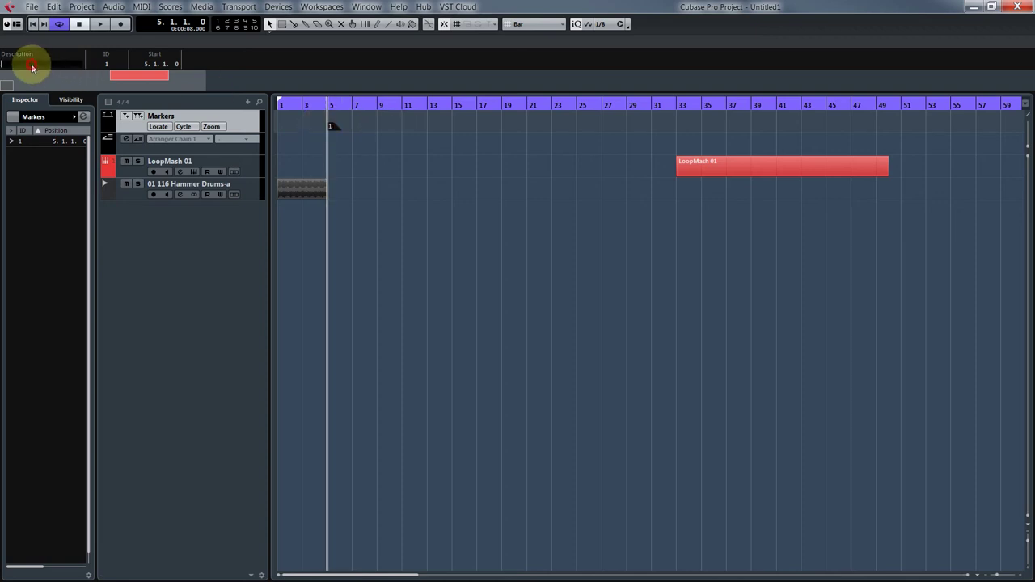
type("chorus")
key("Return")
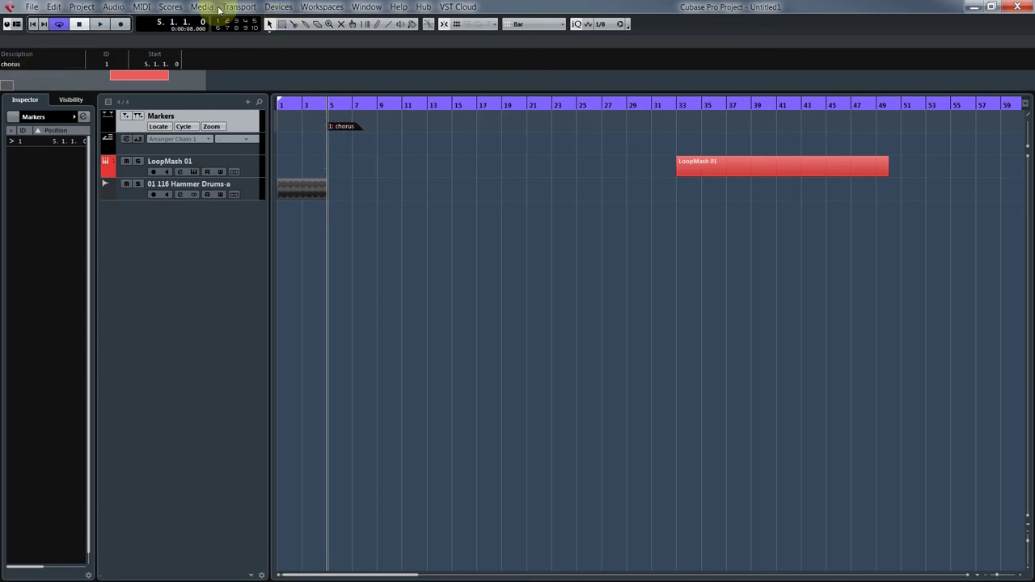
Step: Add a second marker at bar 27 named 'Pre chorus'
left_click(596, 105)
left_click(602, 104)
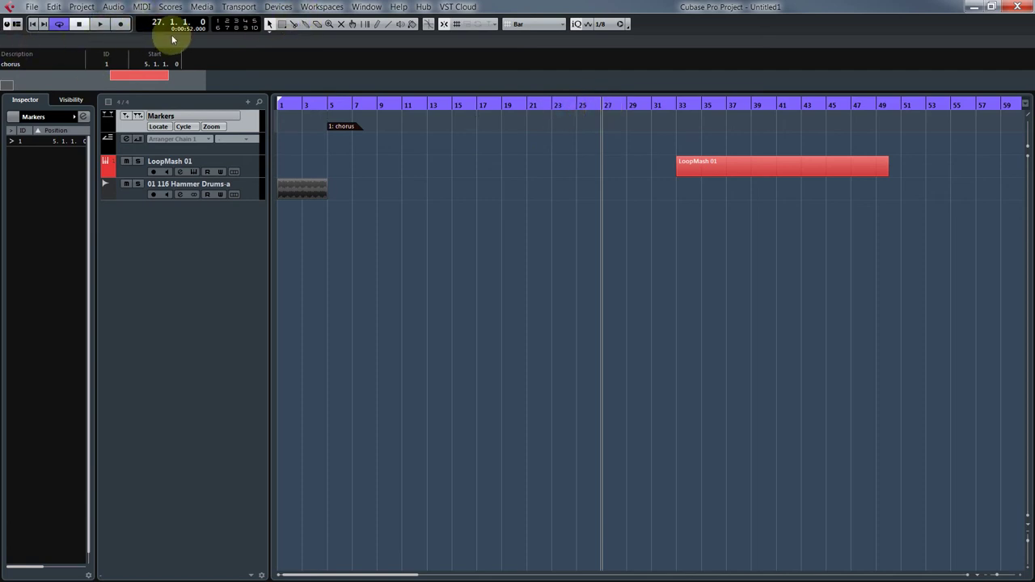
left_click(125, 116)
left_click(28, 65)
type("Pre")
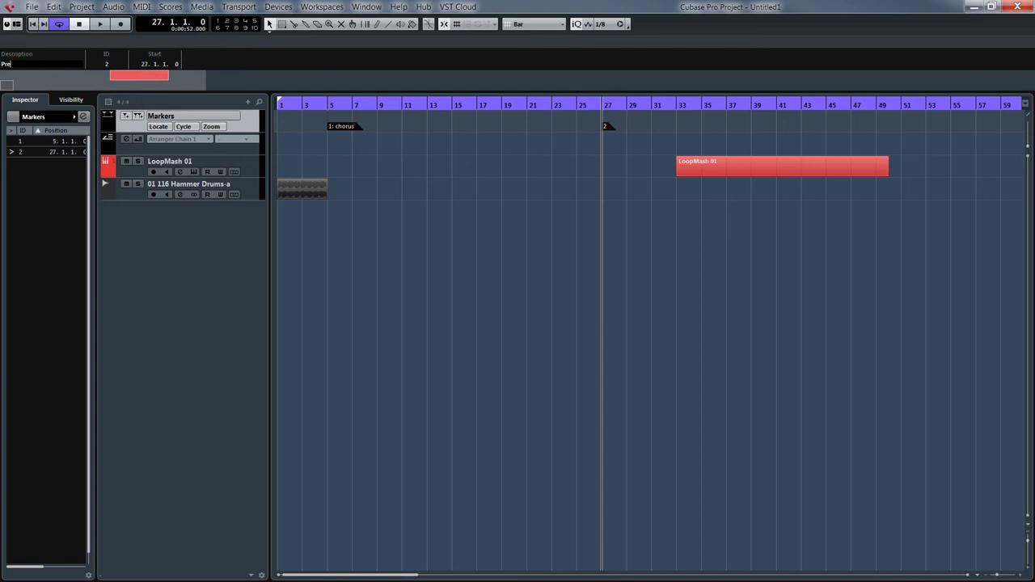
type("c chorus")
key("Return")
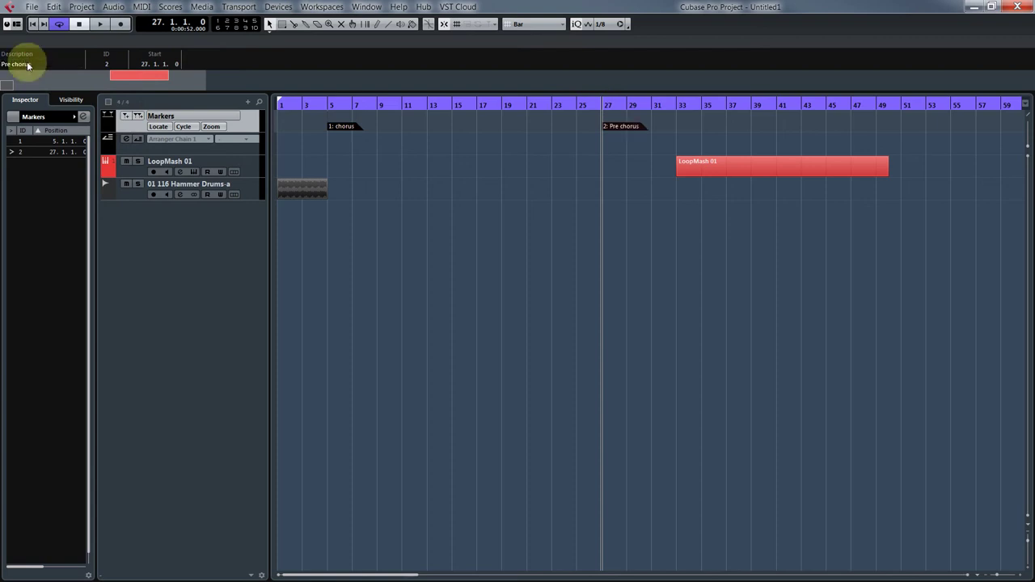
Step: Jump the playhead back and forth between marker 1 and marker 2 to check them
left_click(219, 22)
left_click(228, 22)
left_click(219, 22)
left_click(228, 22)
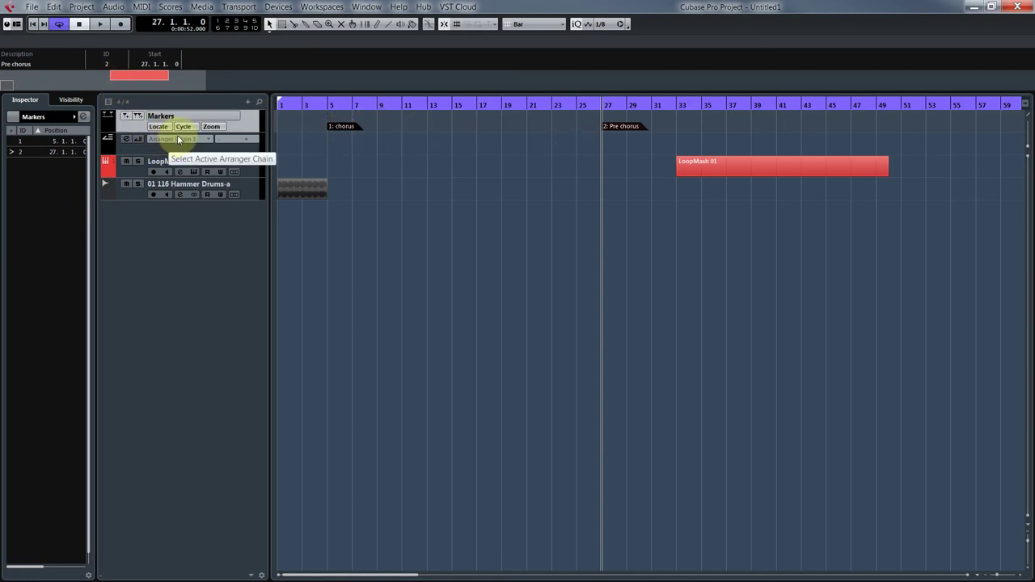
Step: Add a cycle marker on the Markers track and roughly drag its start and end edges
left_click(426, 103)
left_click(137, 115)
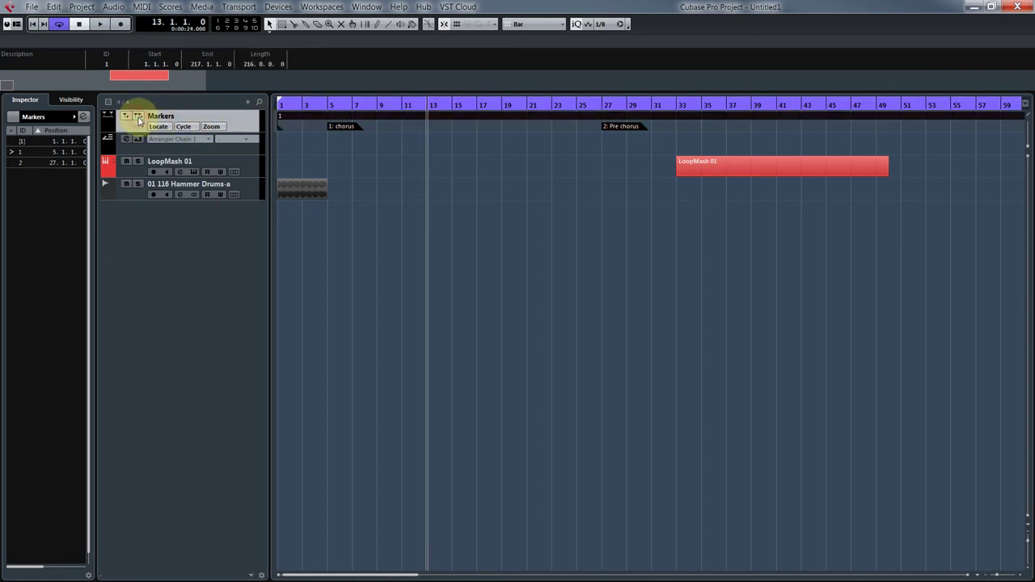
left_click_drag(282, 122, 404, 122)
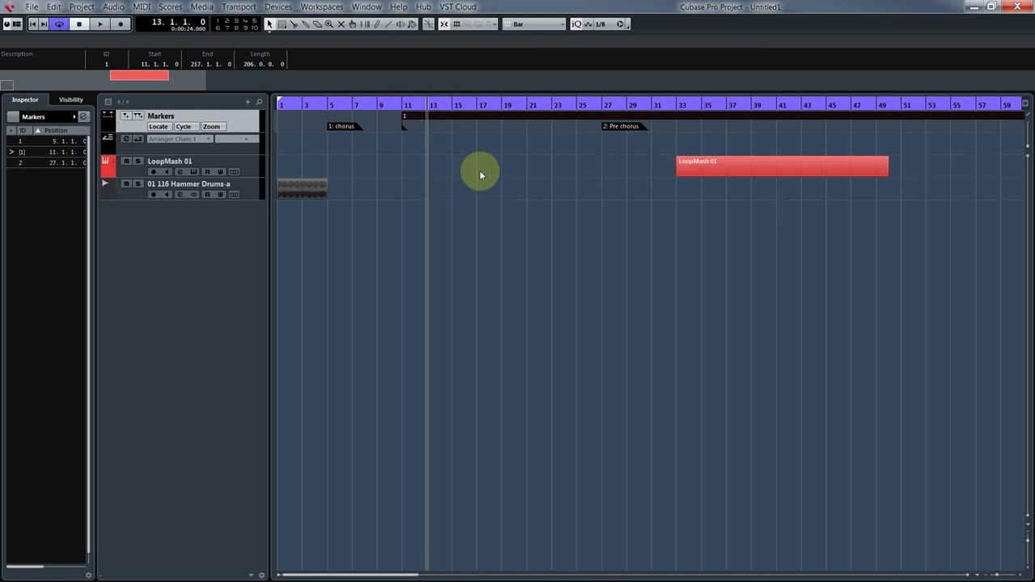
key("g")
key("g")
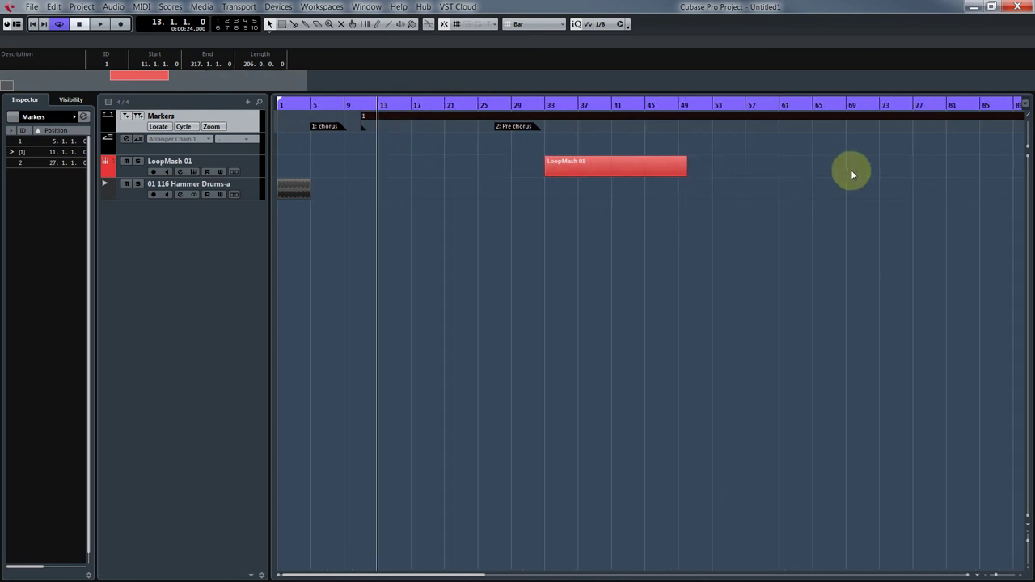
key("g")
key("g")
key("g")
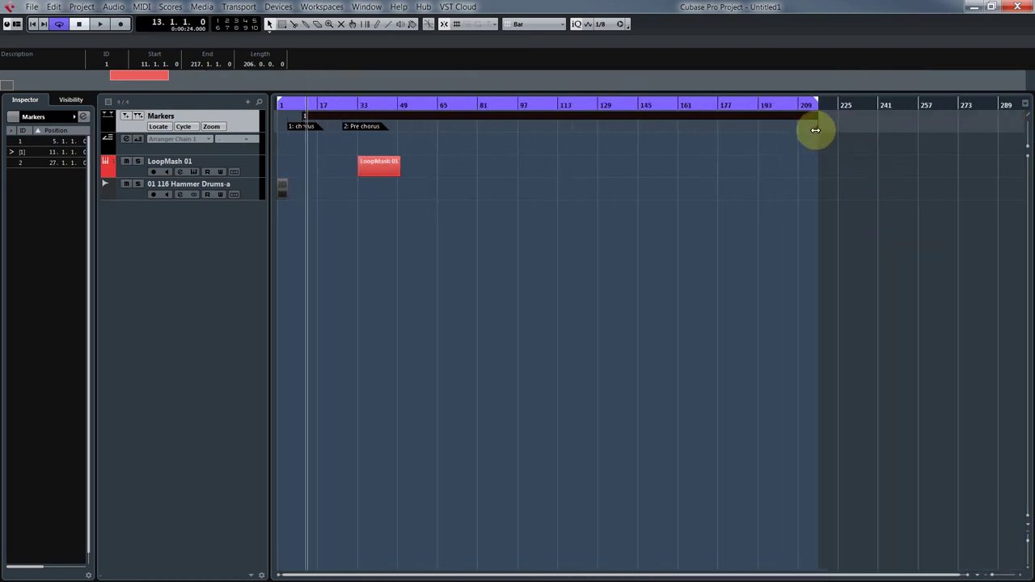
mouse_move(815, 129)
left_mouse_down()
mouse_move(332, 131)
mouse_move(346, 129)
mouse_move(269, 111)
left_mouse_up()
key("h")
key("h")
key("h")
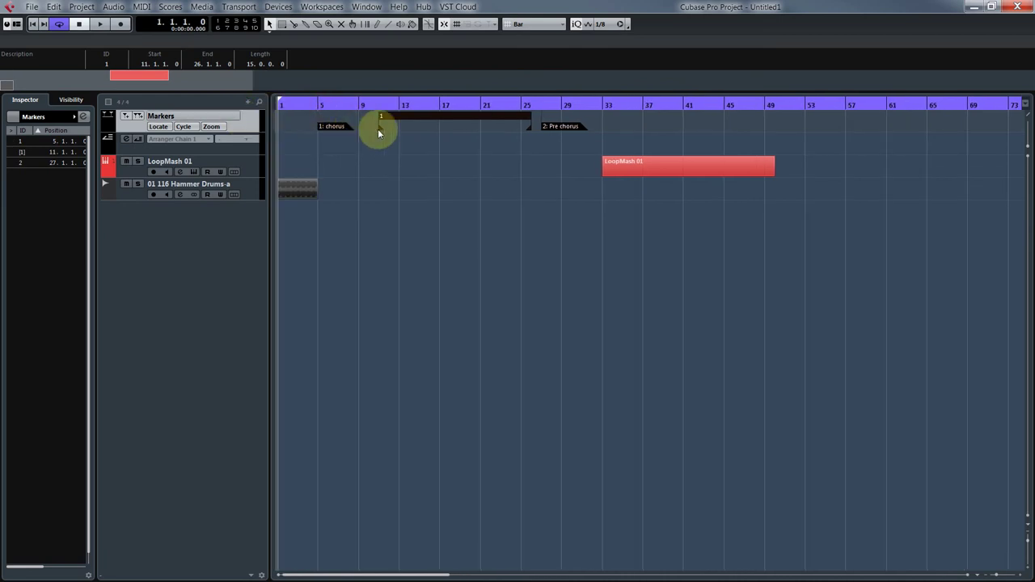
Step: Fit the cycle marker to bars 5–13 and name it 'Chorus'
left_click_drag(400, 116, 335, 115)
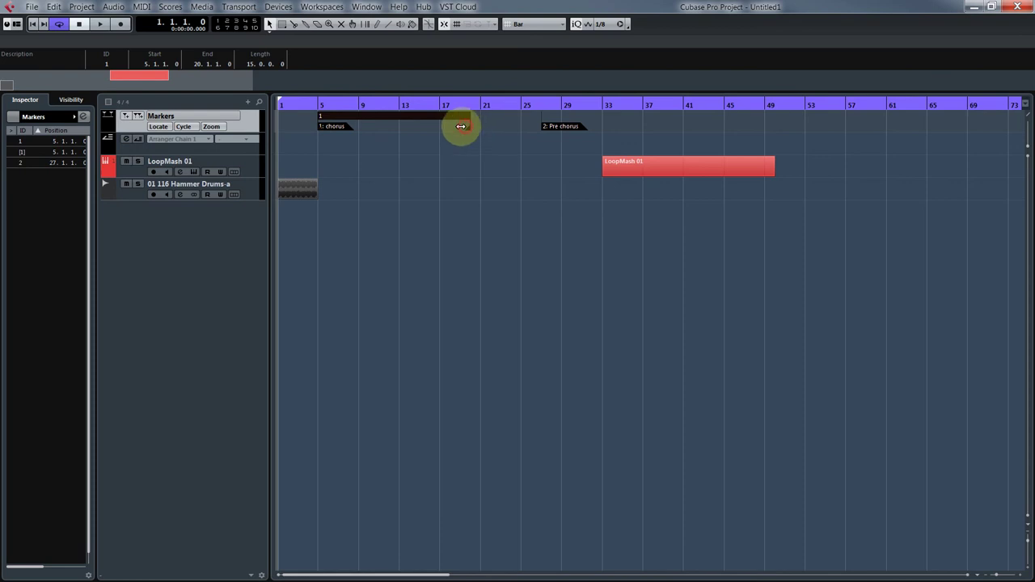
left_click_drag(456, 126, 395, 127)
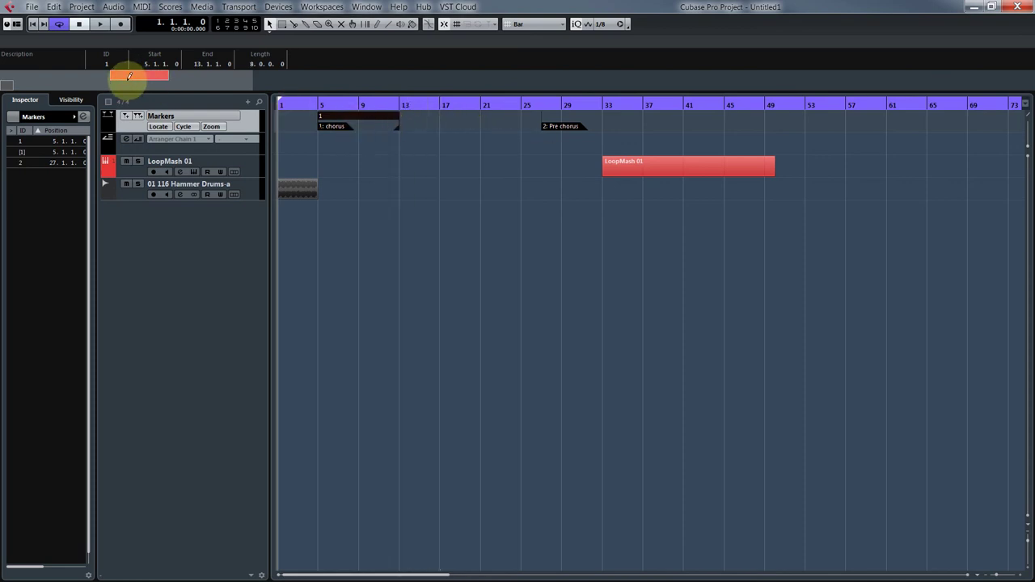
left_click(44, 65)
type("Chorus")
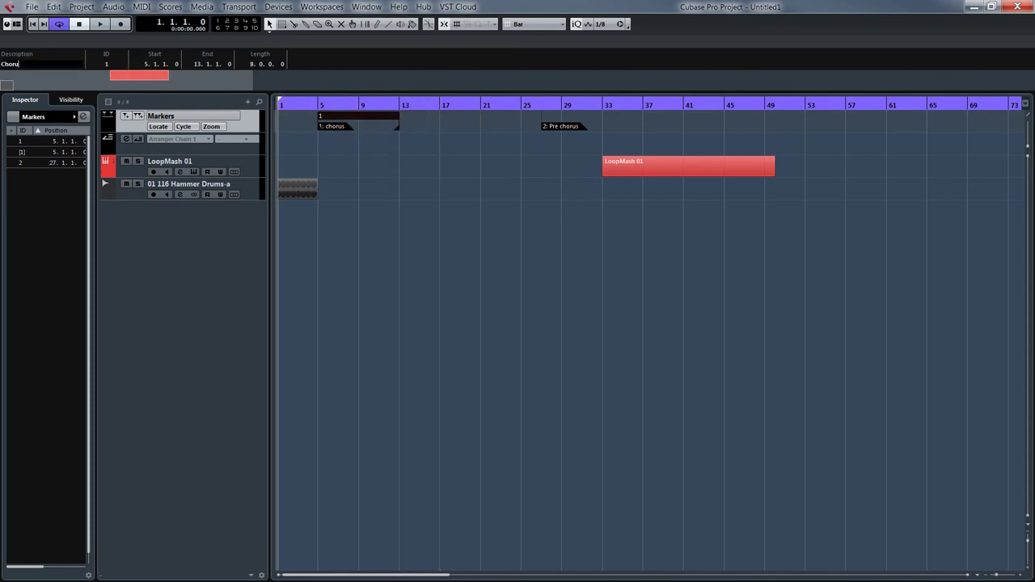
key("Return")
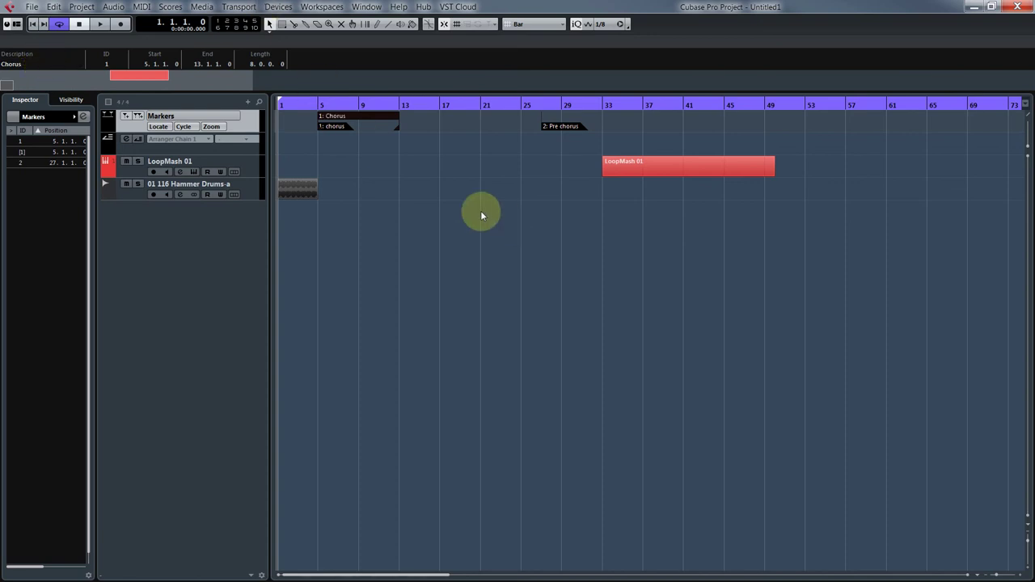
Step: Activate arranger mode, view and close the empty Arranger Editor, then bring up the add-track list
left_click(175, 151)
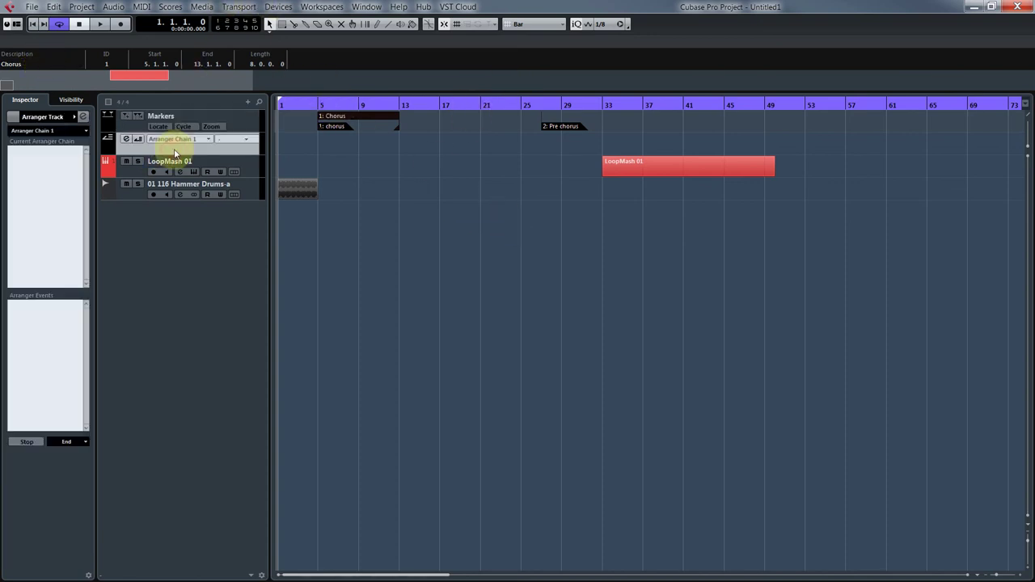
left_click(126, 139)
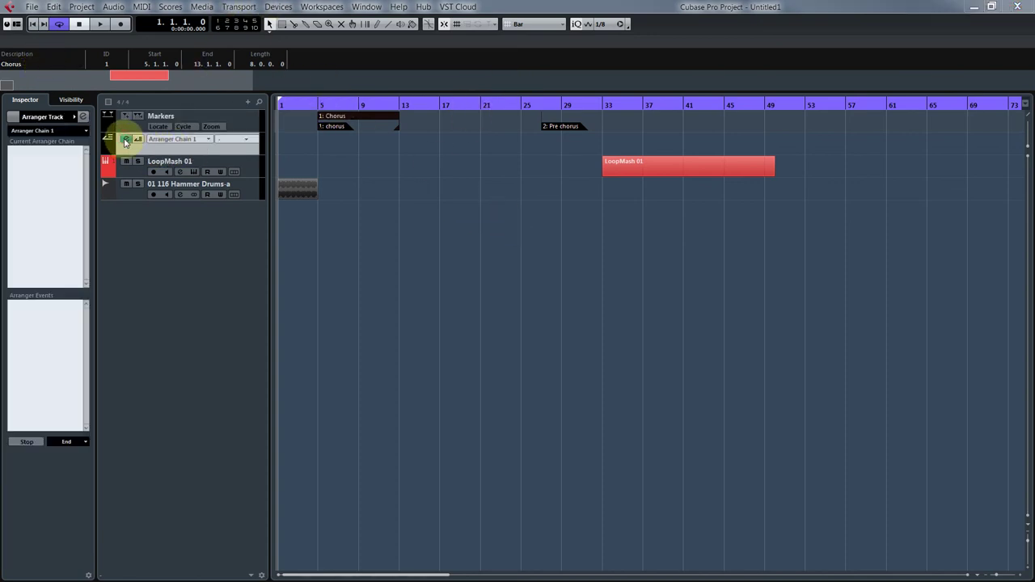
left_click(138, 139)
left_click_drag(106, 207, 395, 171)
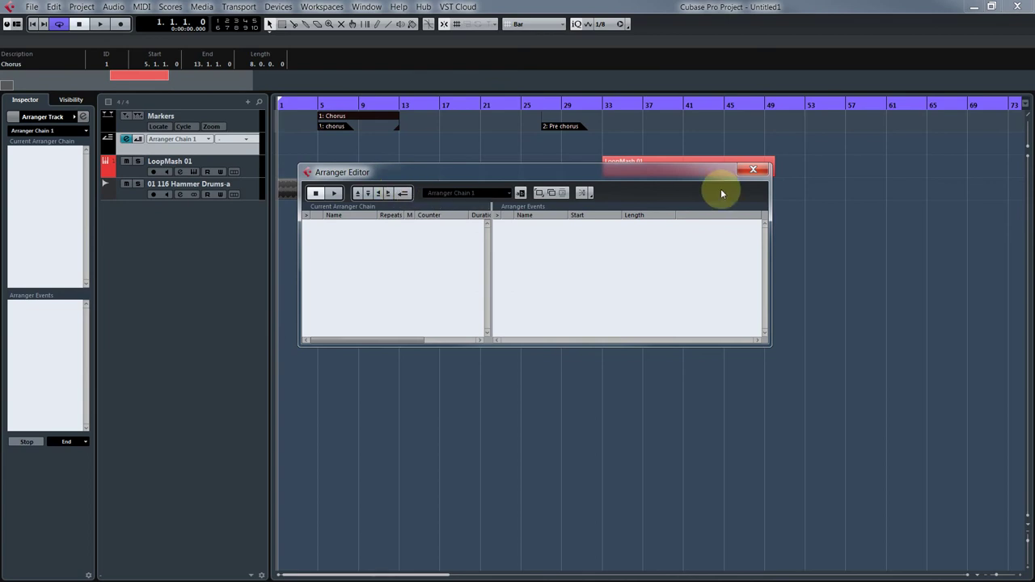
left_click(760, 174)
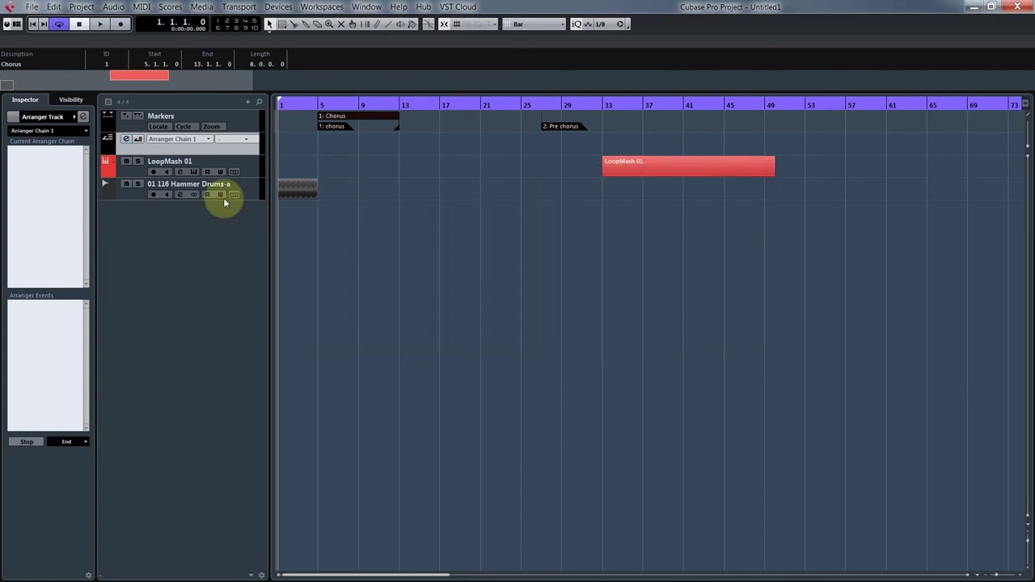
right_click(165, 227)
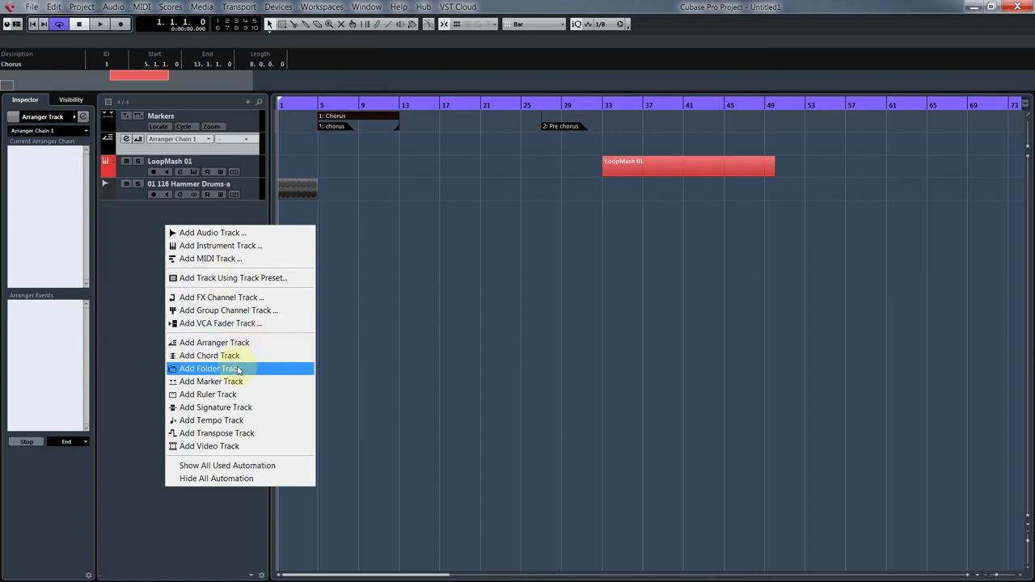
Step: Add a folder track named 'Instrument Type' above LoopMash 01 and select LoopMash 01
left_click(238, 370)
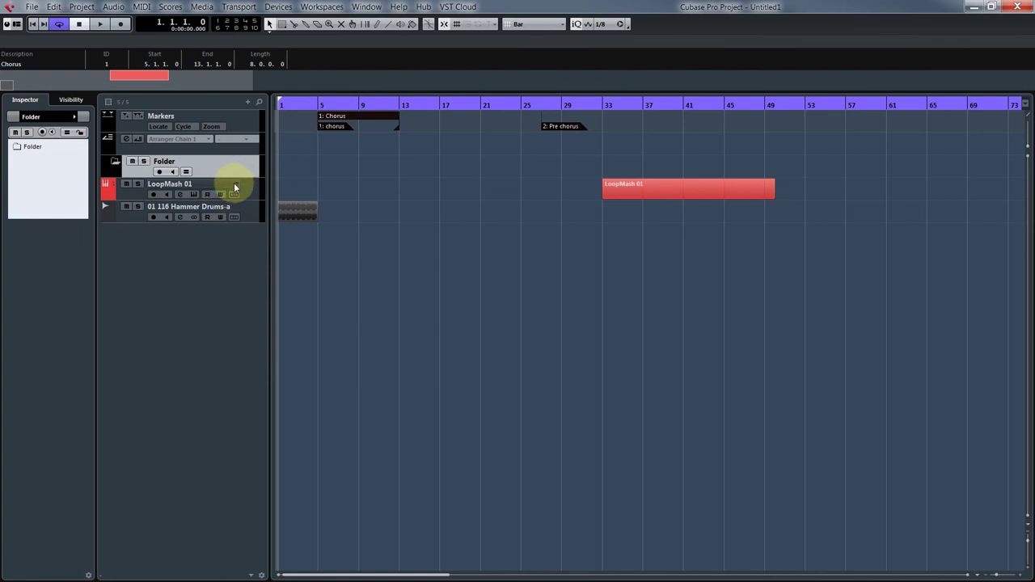
double_click(164, 161)
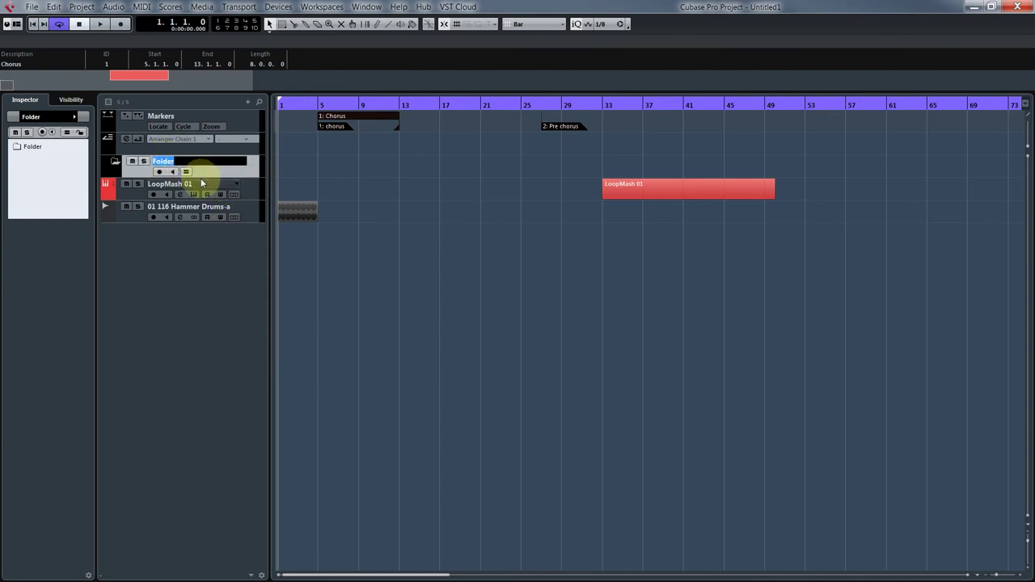
type("instrument ty")
key("BackSpace")
key("BackSpace")
type("Type")
key("Return")
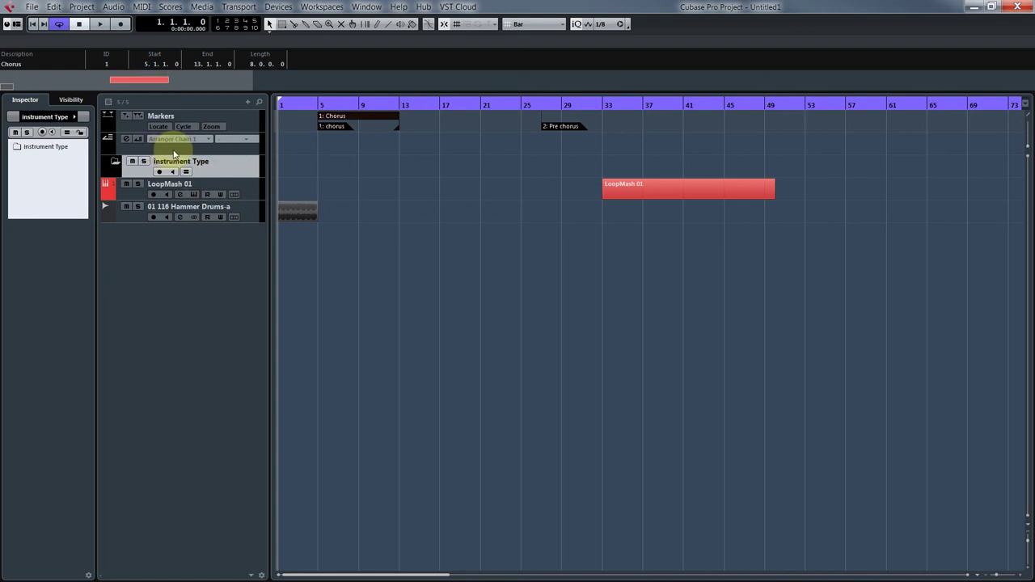
left_click(249, 190)
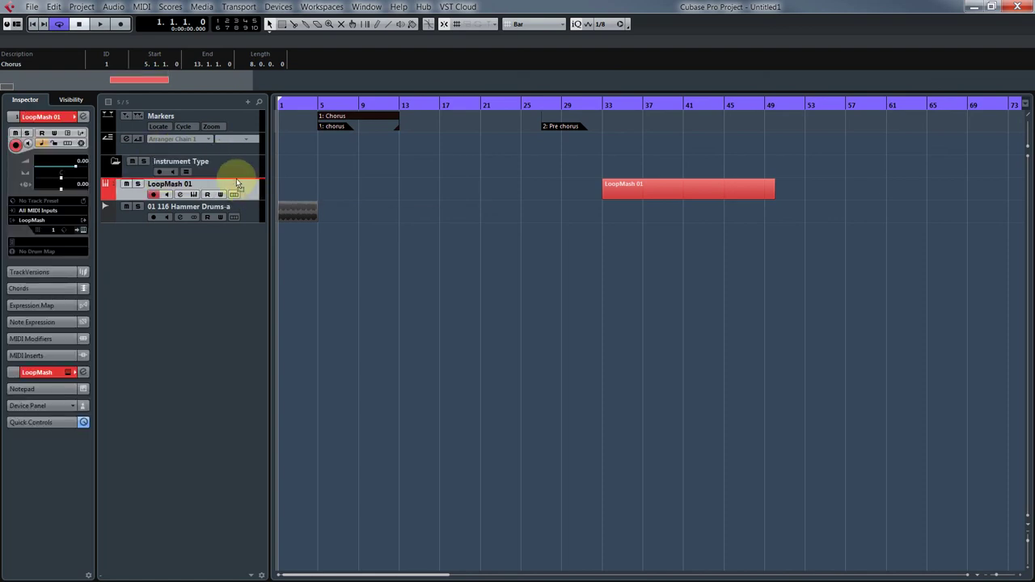
Step: Move LoopMash 01 and Hammer Drums-a into the Instrument Type folder, then collapse and shorten it
mouse_move(238, 189)
left_mouse_down()
mouse_move(249, 191)
mouse_move(242, 177)
left_mouse_up()
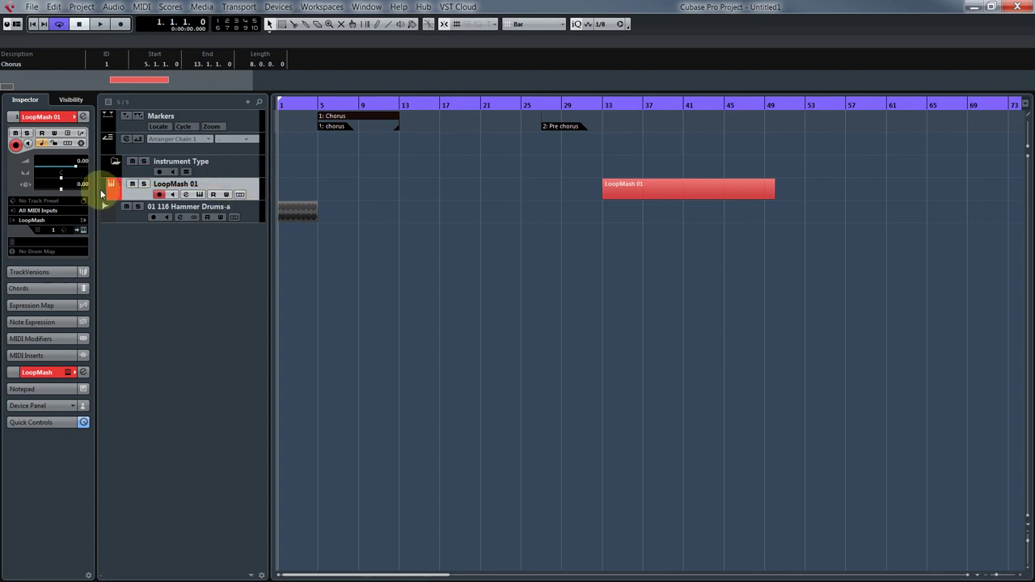
left_click_drag(251, 216, 246, 172)
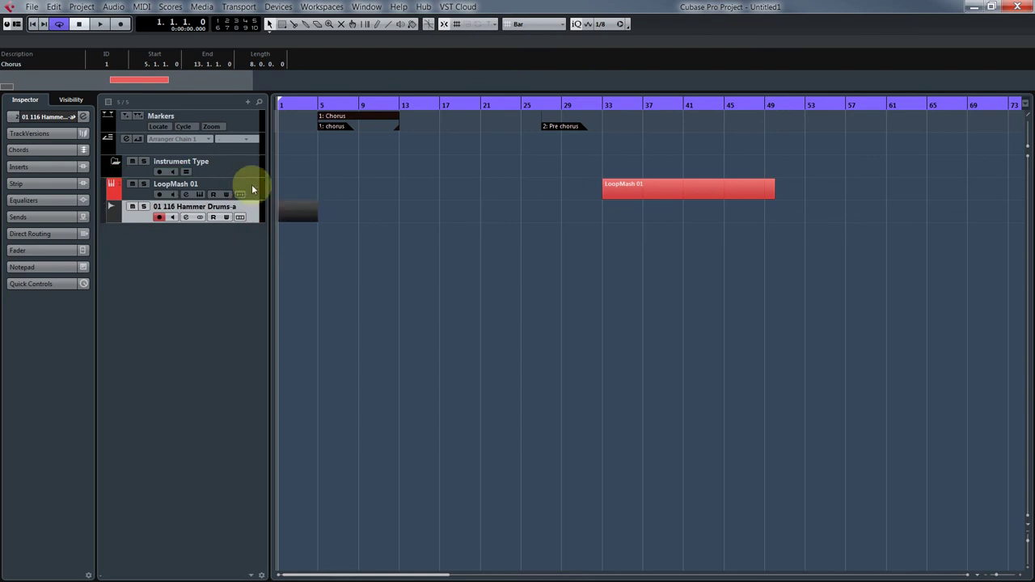
left_click(115, 165)
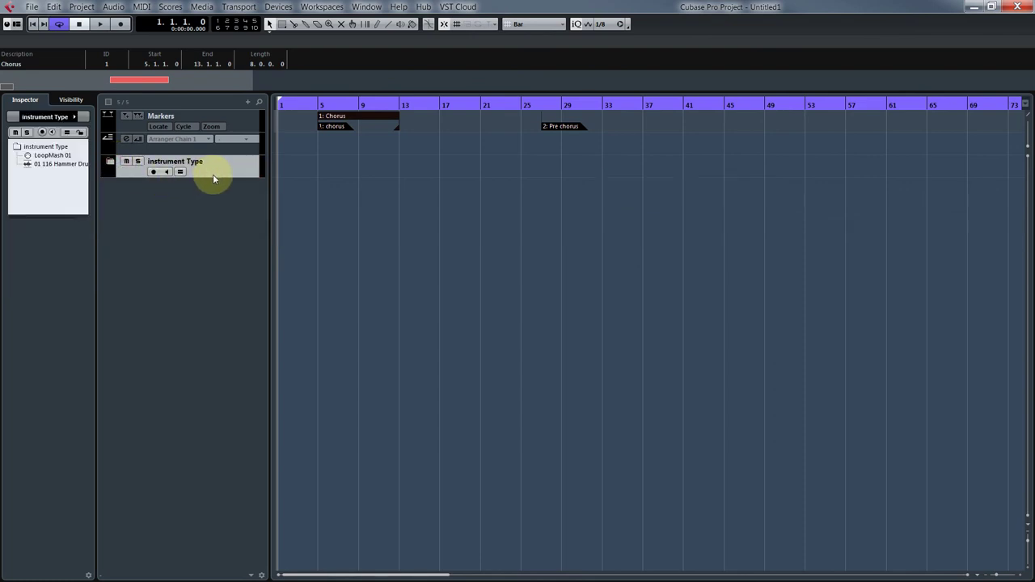
left_click_drag(213, 175, 212, 164)
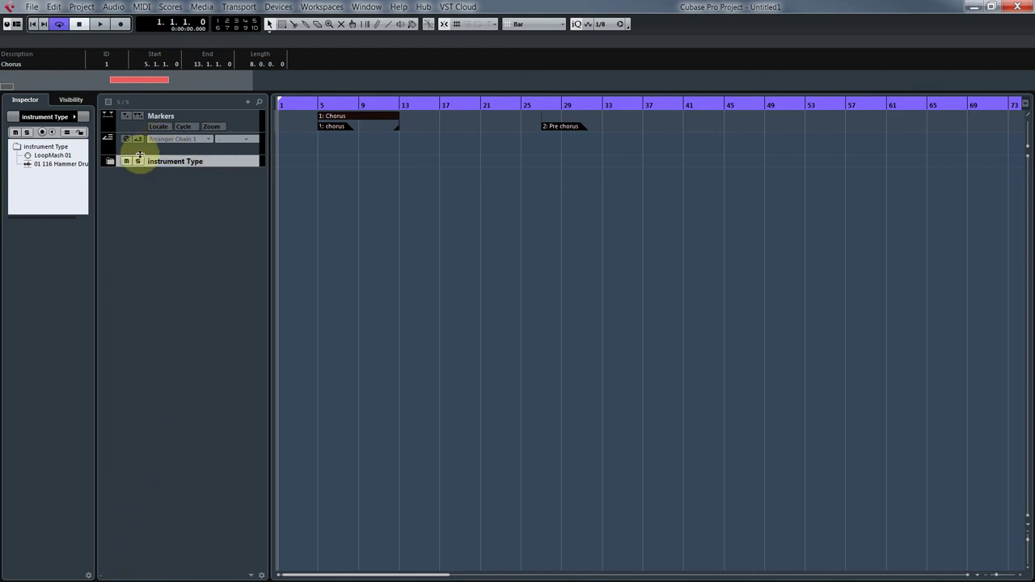
right_click(116, 193)
left_click(102, 203)
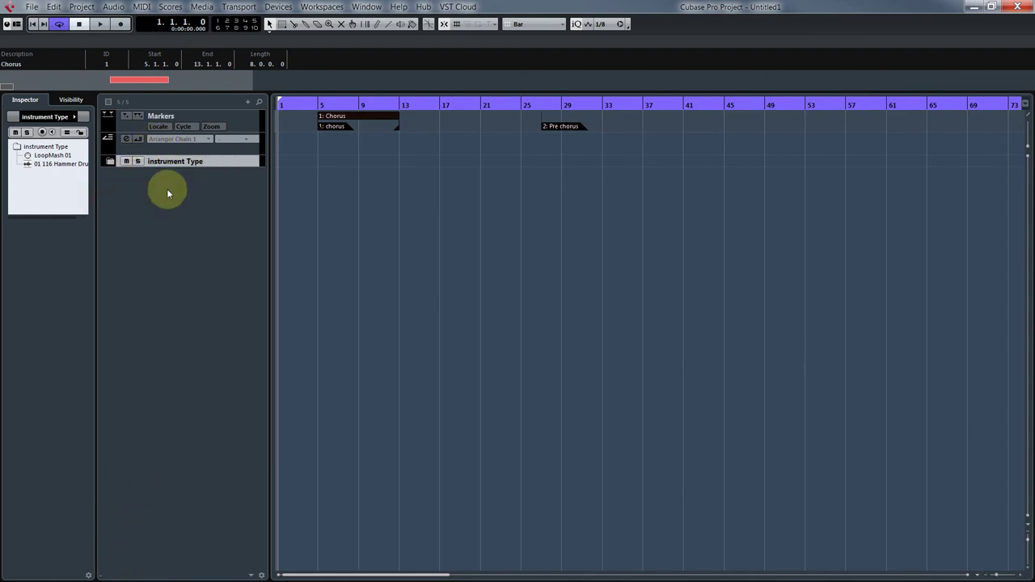